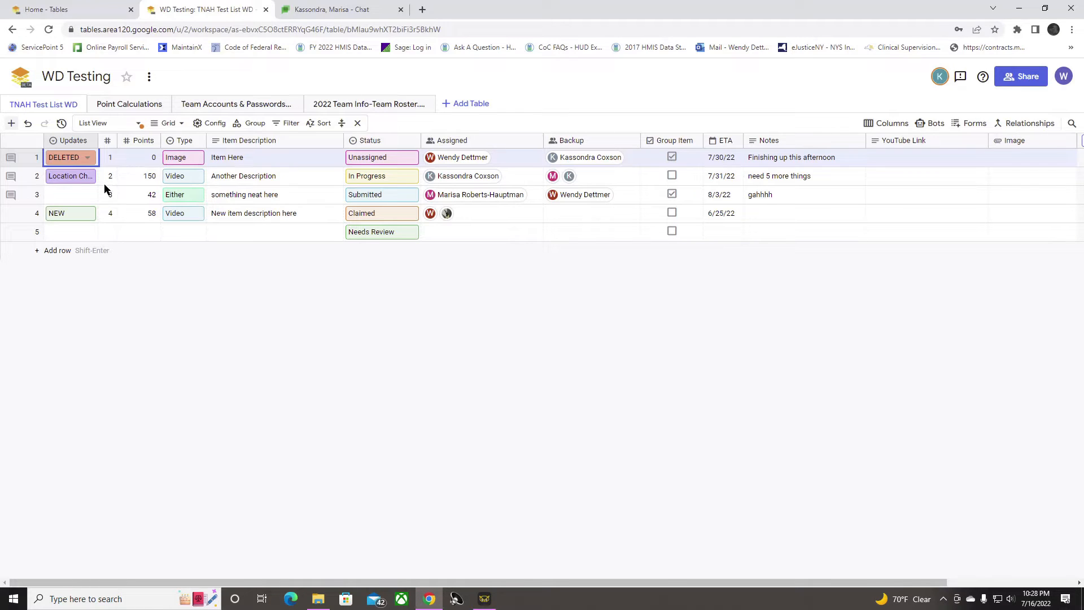
# Step: Examine the available options of the Updates and Type columns for the first item, leaving both values as they are
pyautogui.click(89, 159)
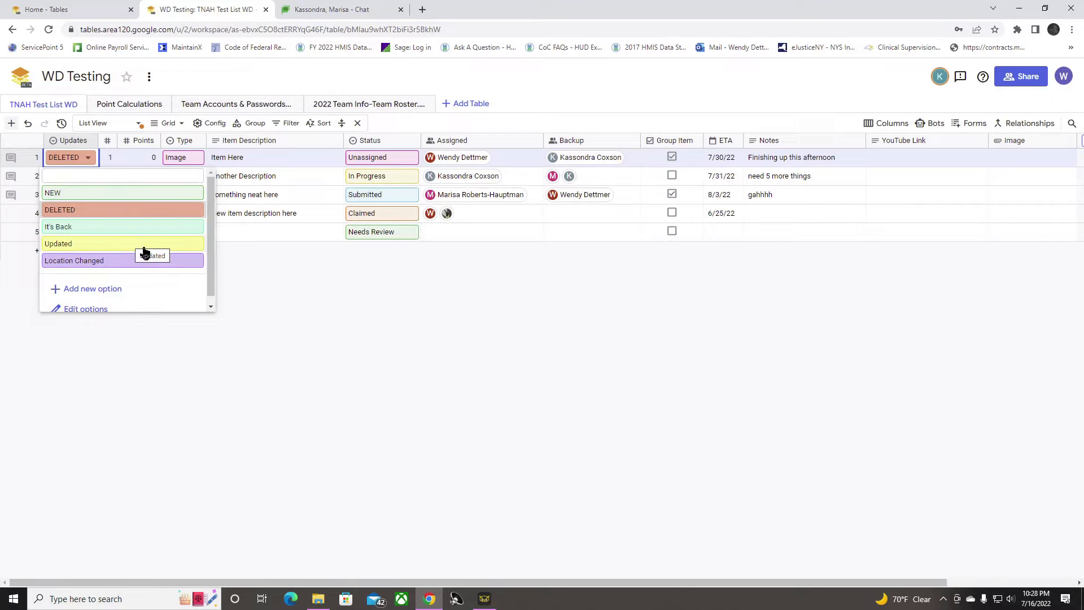
pyautogui.click(213, 345)
pyautogui.click(196, 161)
pyautogui.click(196, 160)
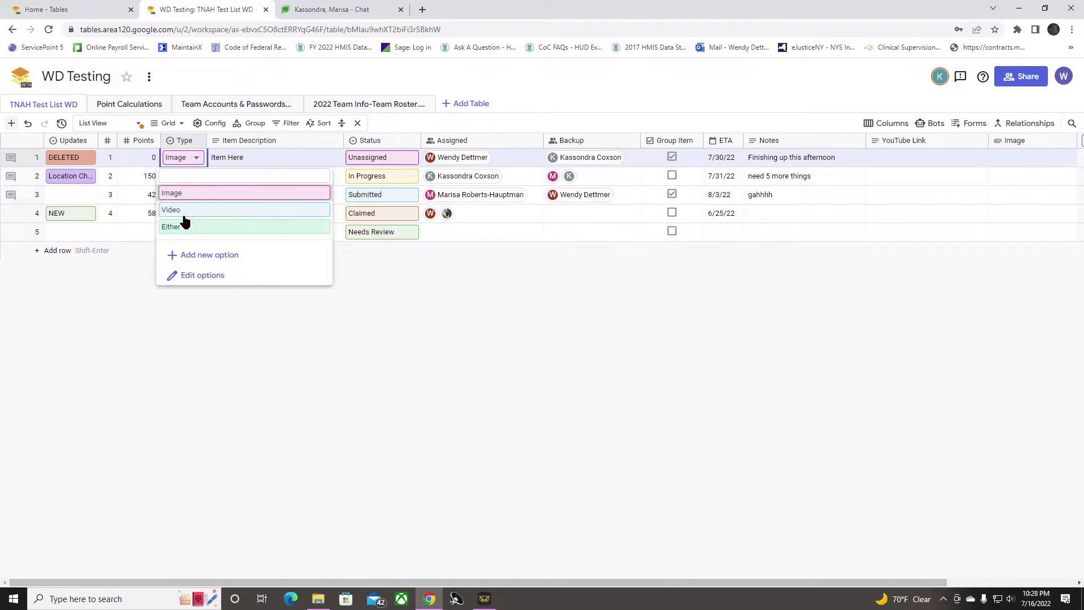
pyautogui.click(182, 361)
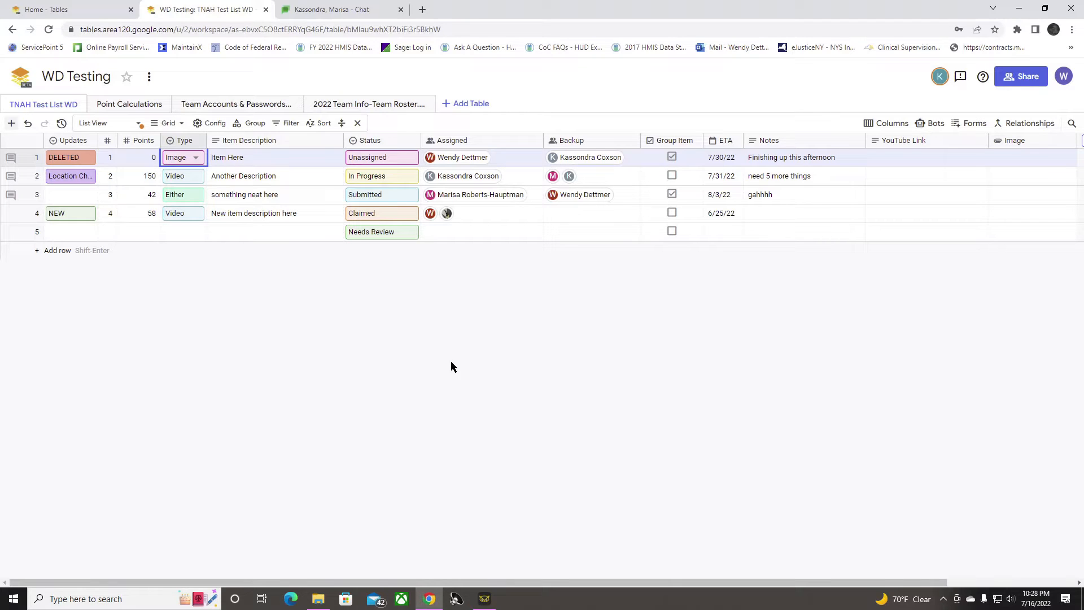
# Step: Group the table rows by Type, and cancel the grouping
pyautogui.click(257, 123)
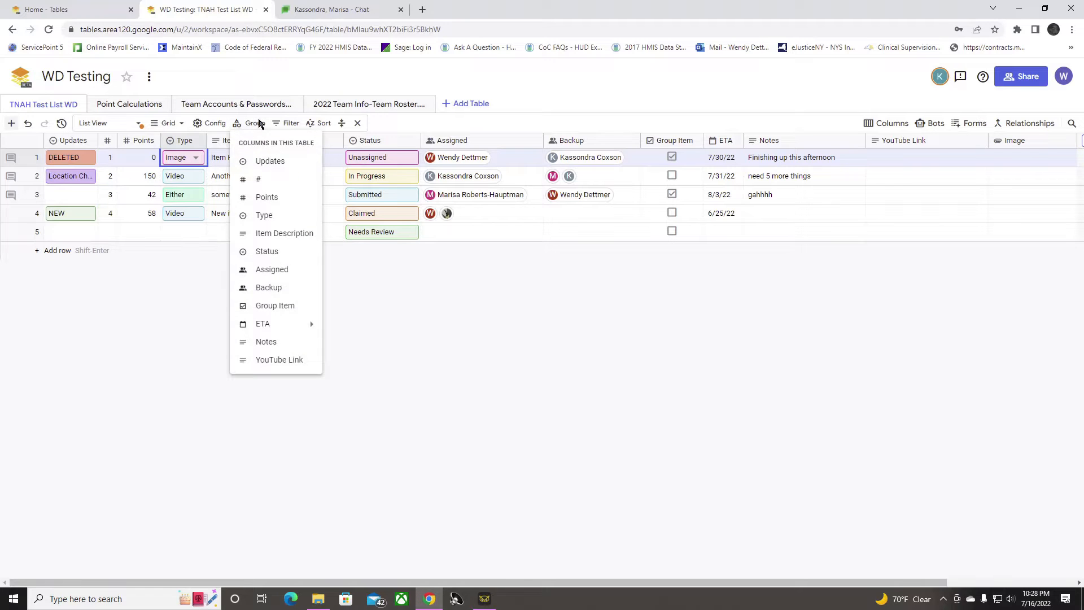
pyautogui.click(275, 215)
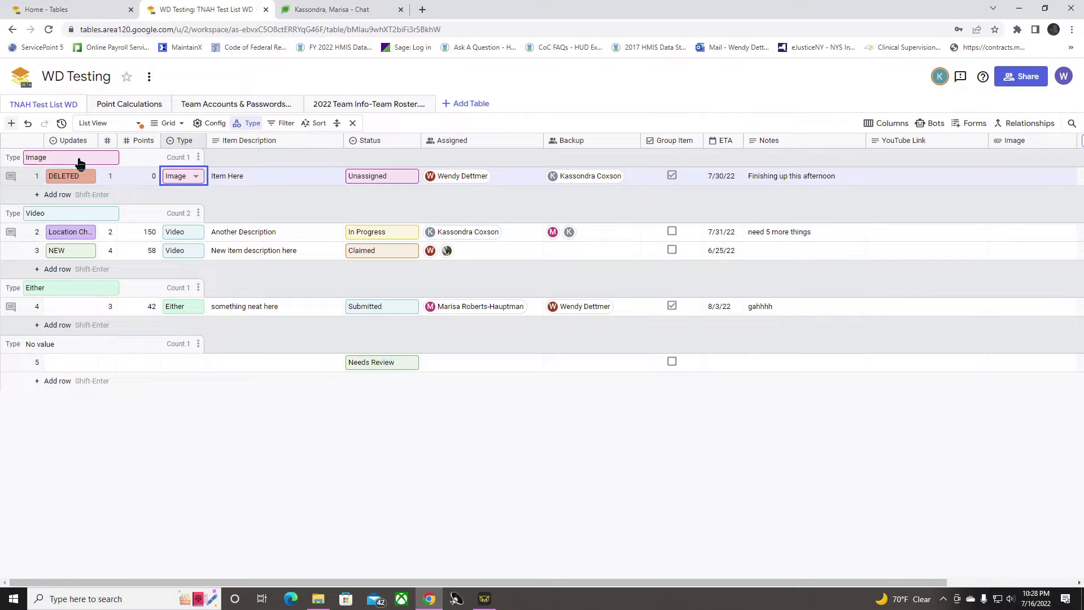
pyautogui.click(252, 123)
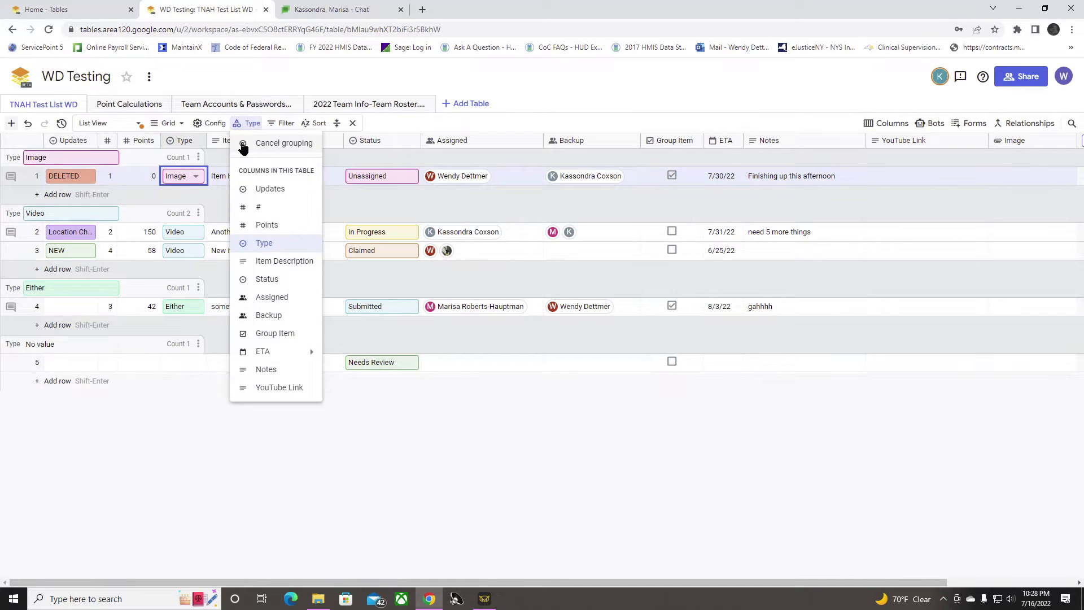
pyautogui.click(244, 146)
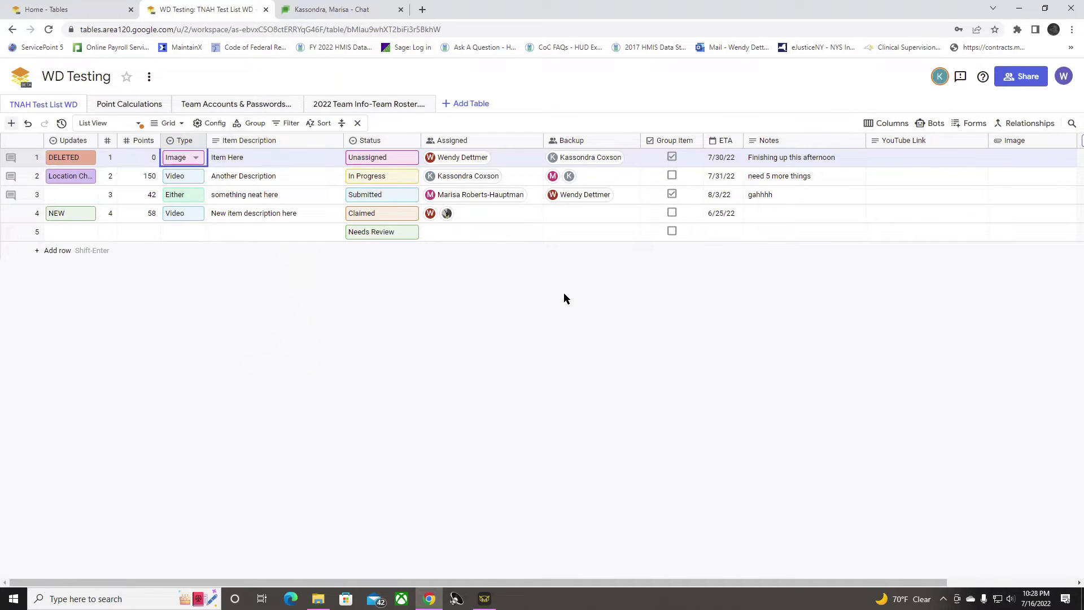
# Step: Group the table rows by Assigned, and cancel that grouping
pyautogui.click(252, 123)
pyautogui.click(283, 269)
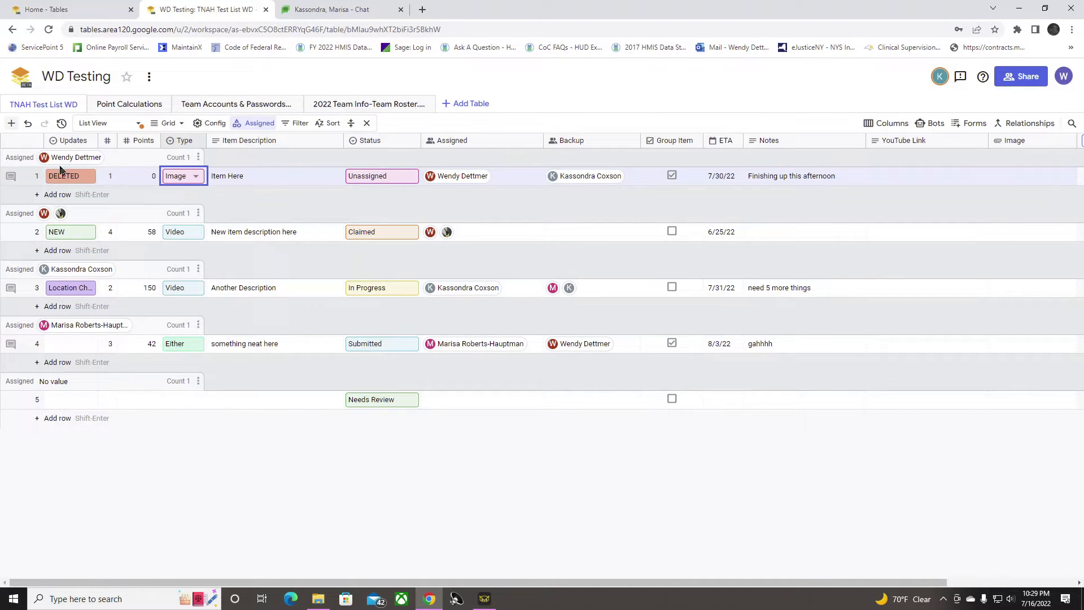
pyautogui.moveTo(72, 163)
pyautogui.click(261, 125)
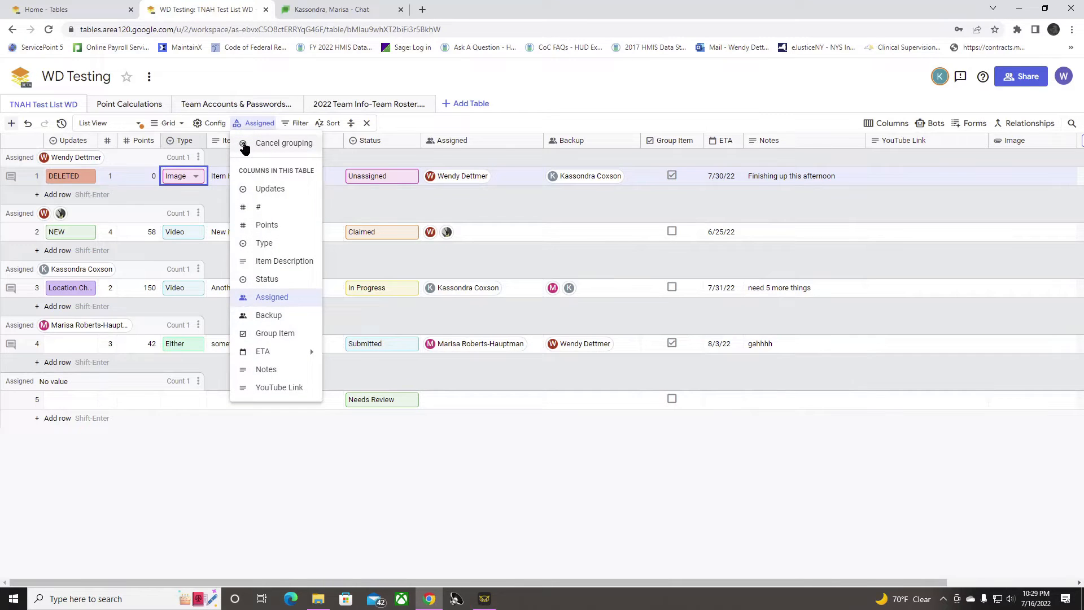
pyautogui.click(244, 145)
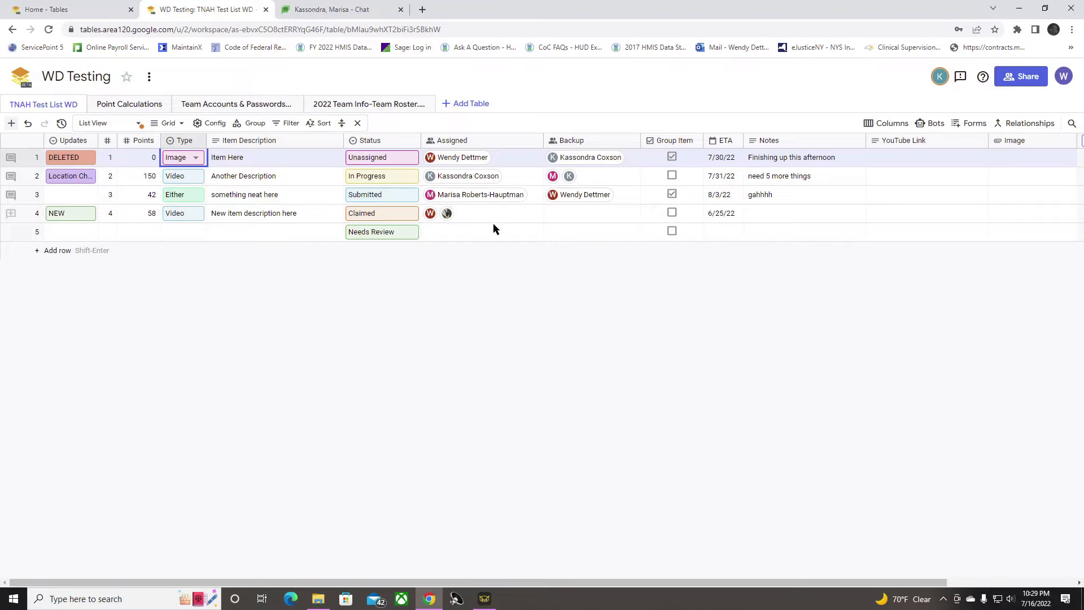
# Step: Assign two team members to the empty item in row 5 through its Assigned cell
pyautogui.click(446, 232)
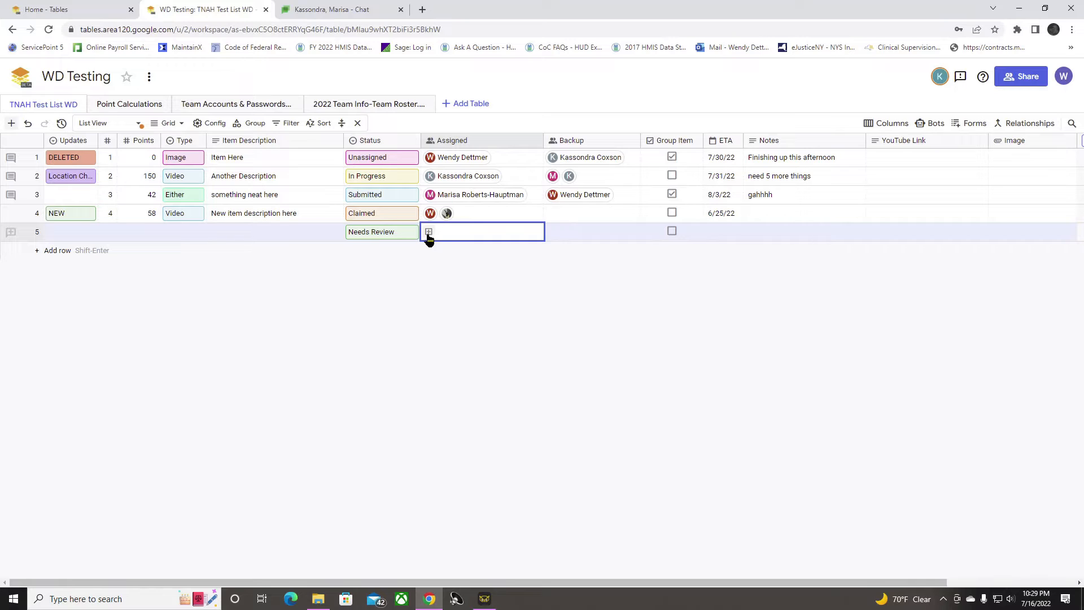
pyautogui.click(428, 233)
pyautogui.scroll(-4, 532, 338)
pyautogui.scroll(-3, 511, 338)
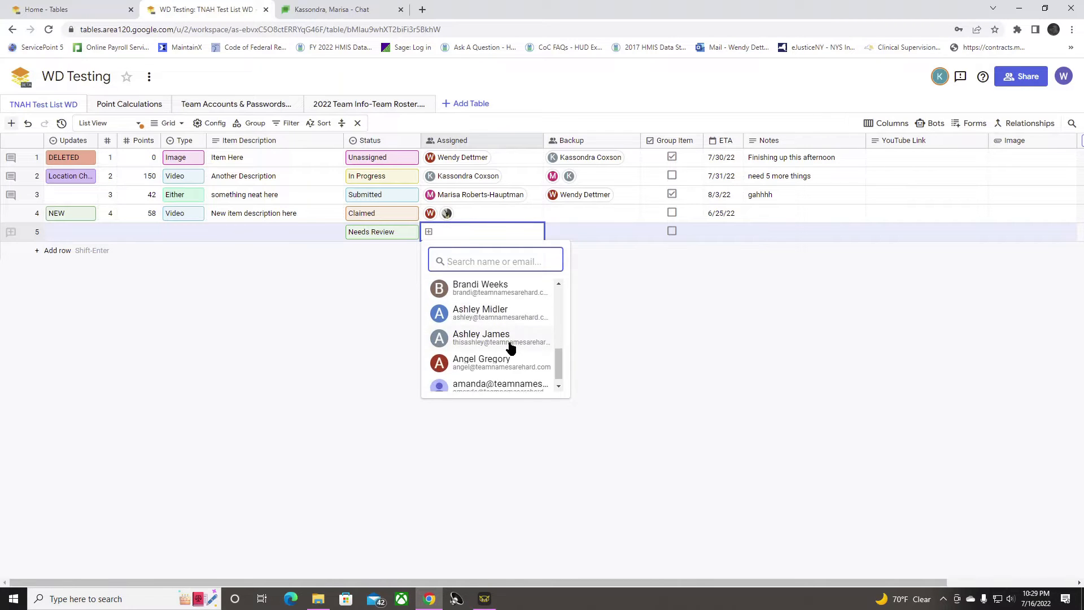
pyautogui.scroll(7, 520, 356)
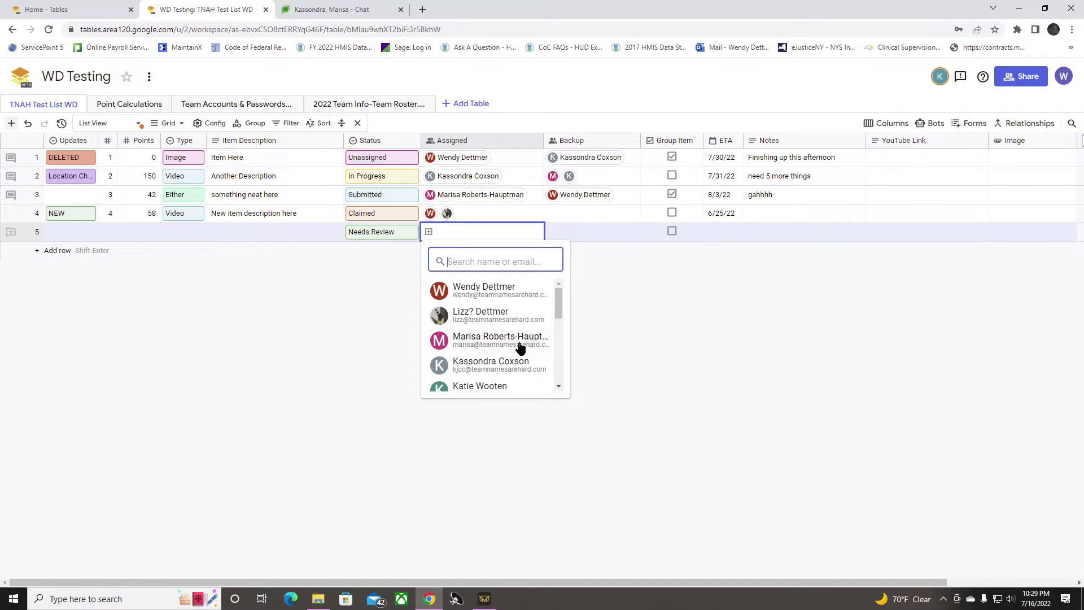
pyautogui.click(520, 315)
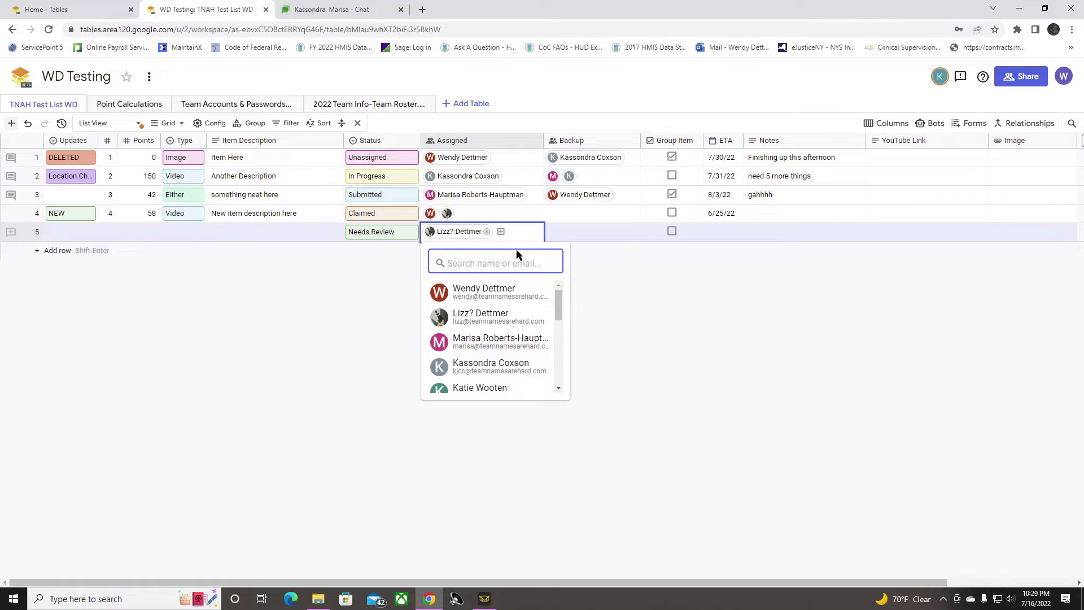
pyautogui.scroll(-1, 531, 319)
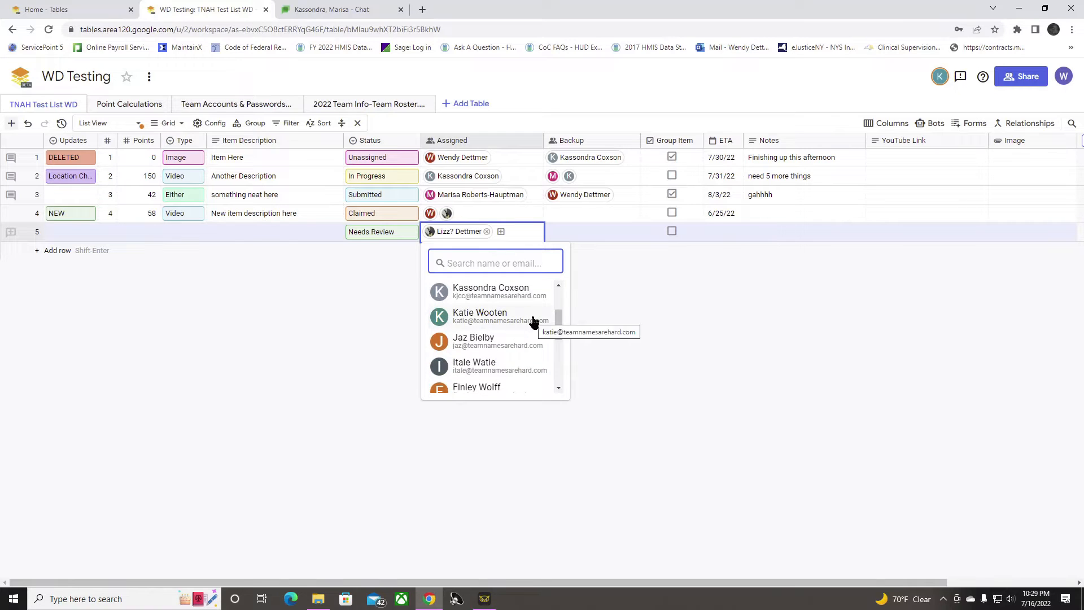
pyautogui.click(516, 296)
pyautogui.click(666, 388)
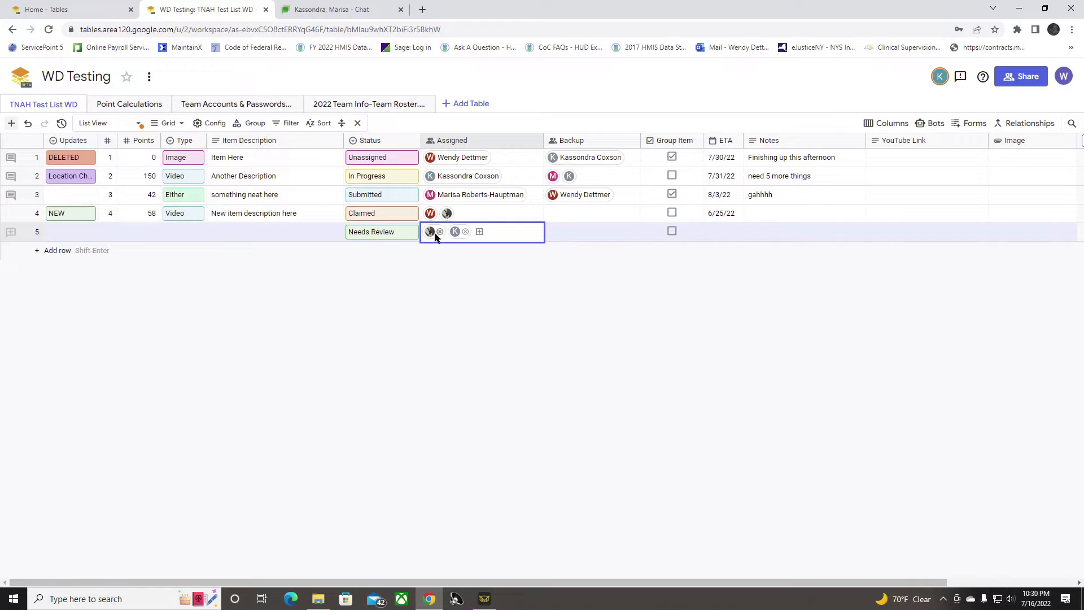
pyautogui.press('Tab')
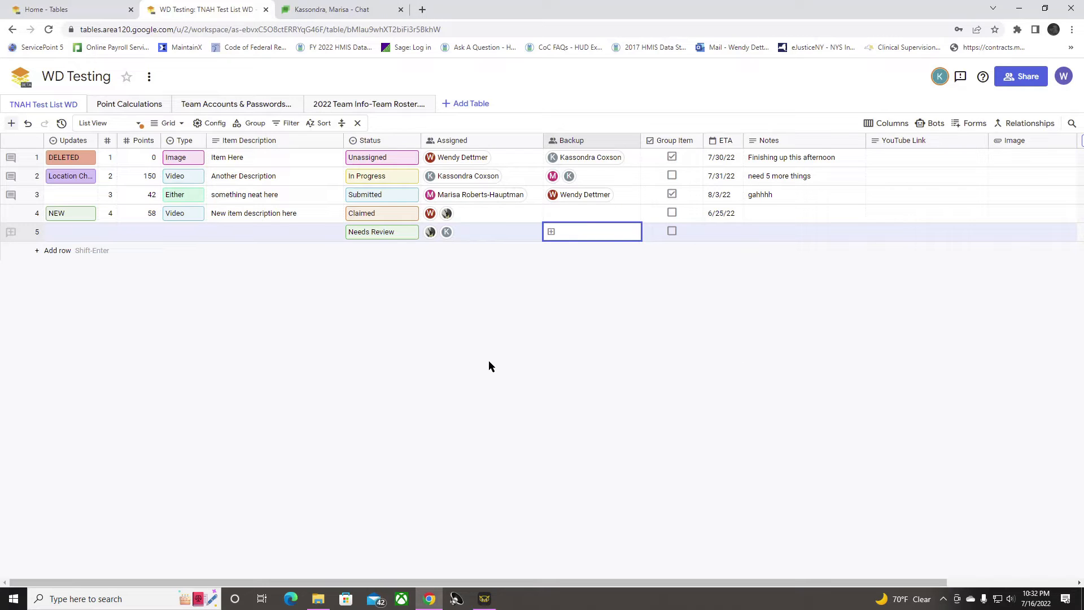
# Step: Set the status of "New item description here" to In Progress and enter the note "Starting this afternoon"
pyautogui.click(412, 214)
pyautogui.click(381, 283)
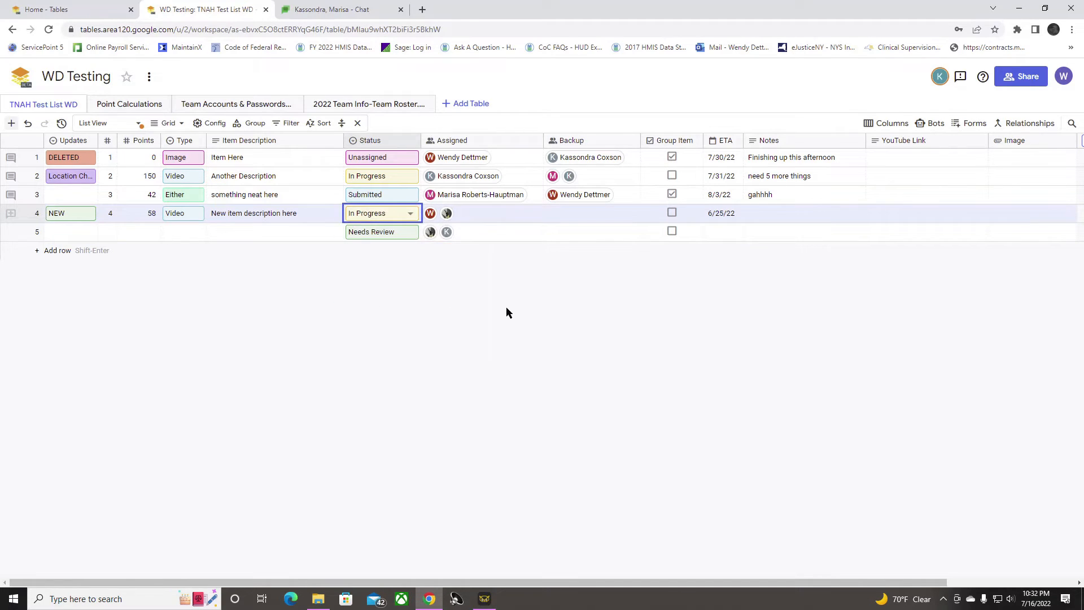
pyautogui.click(772, 218)
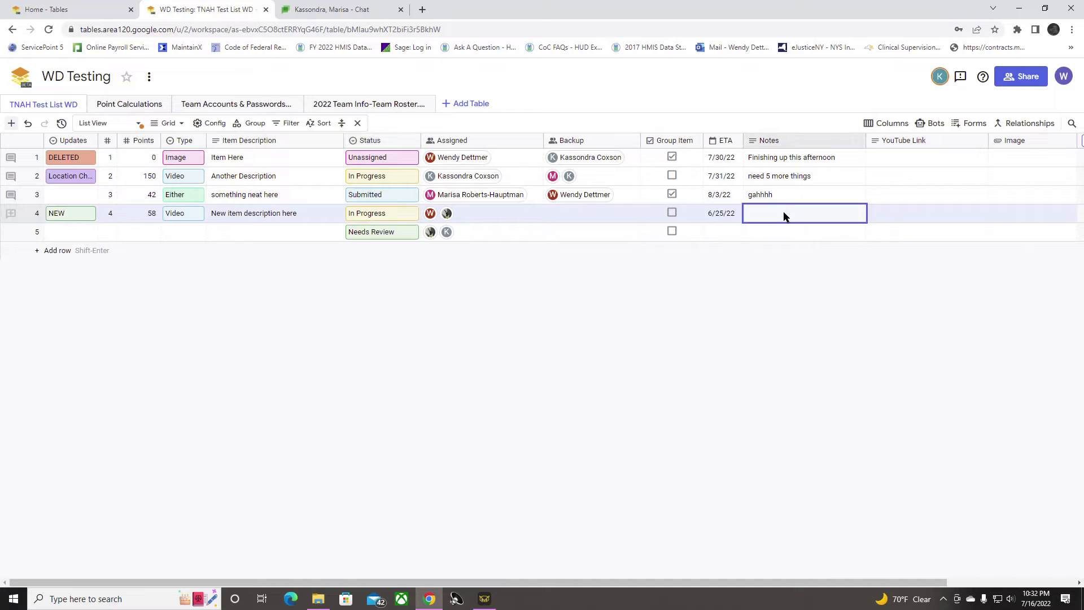
pyautogui.write('Start')
pyautogui.write('ing this afternoon')
pyautogui.press('Return')
# Step: Change the status of "New item description here" to Needs Review, and from there to Submitted
pyautogui.click(411, 213)
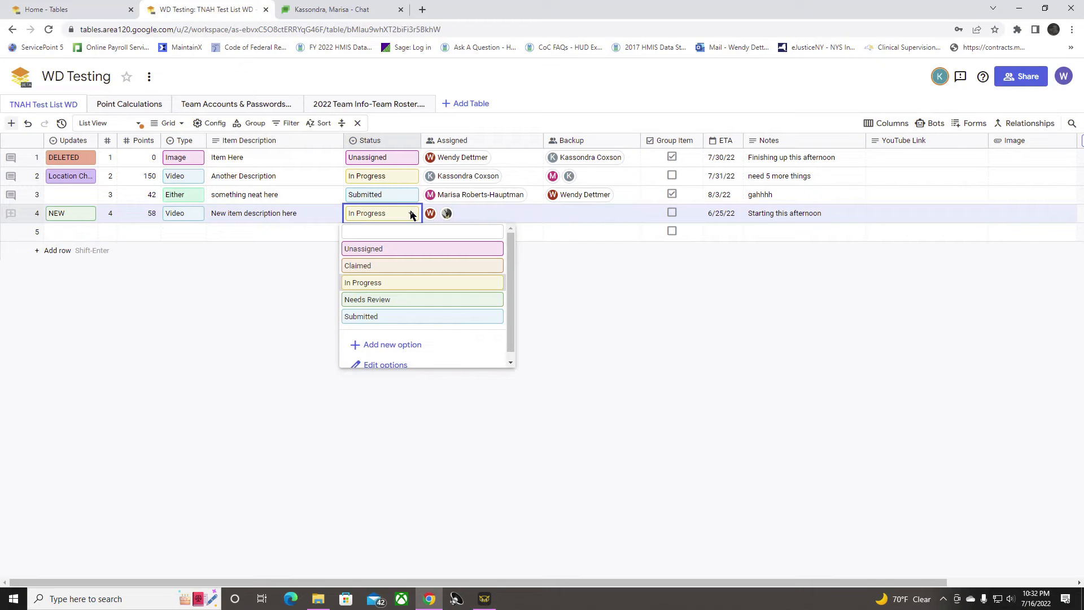
pyautogui.click(416, 300)
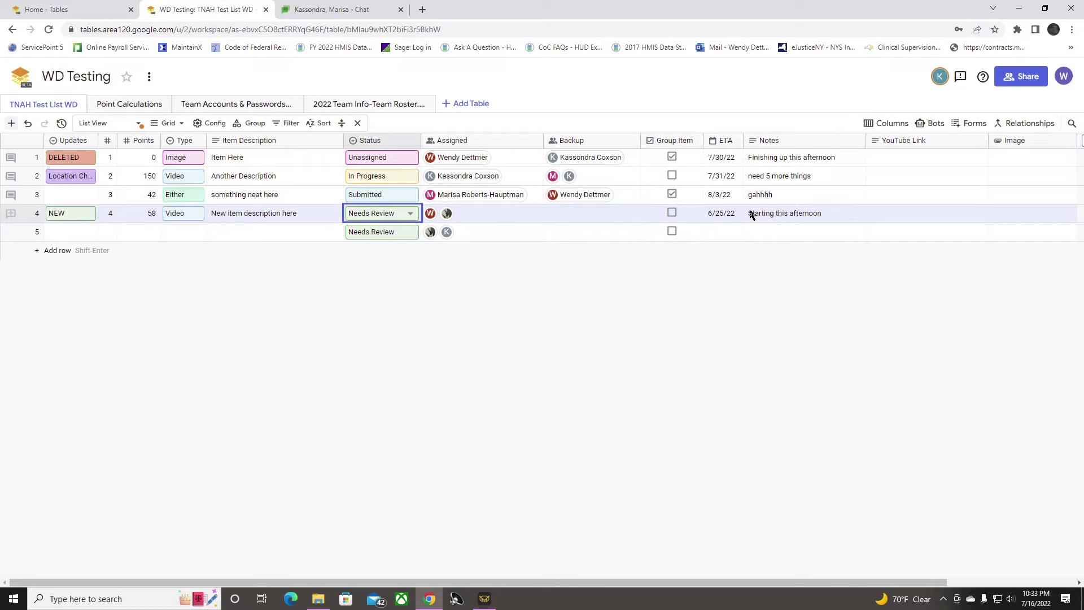
pyautogui.click(406, 214)
pyautogui.click(394, 317)
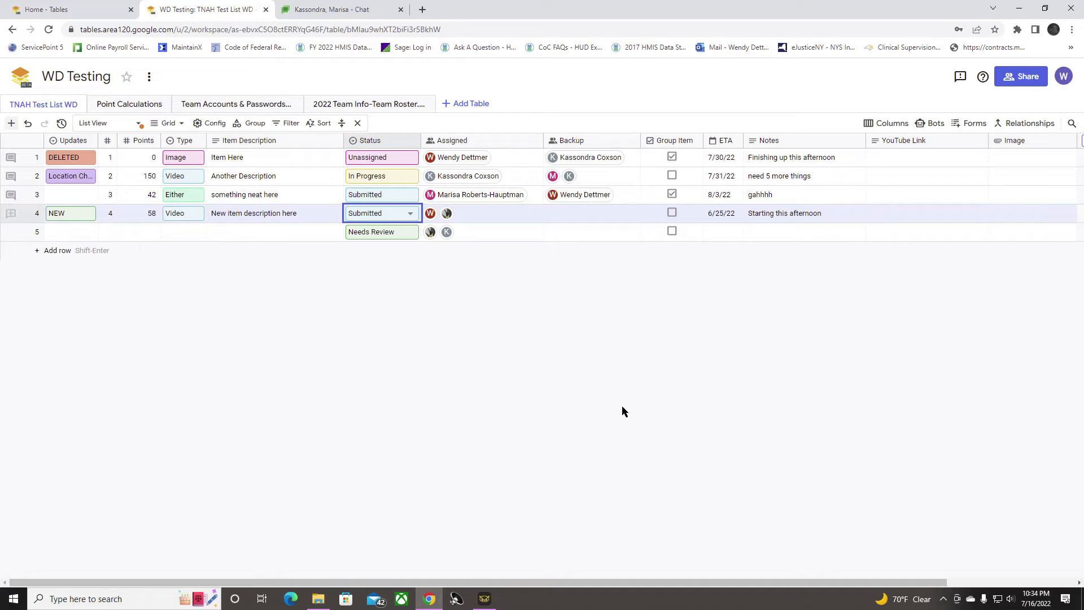
# Step: Group the table rows by Assigned, and switch the grouping to Updates
pyautogui.click(265, 124)
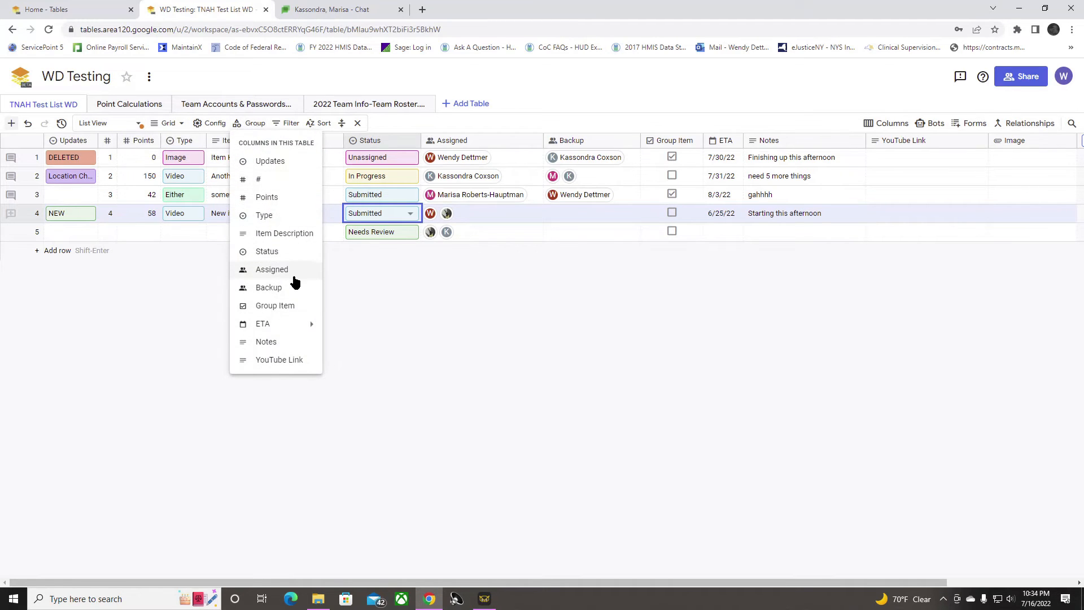
pyautogui.click(291, 270)
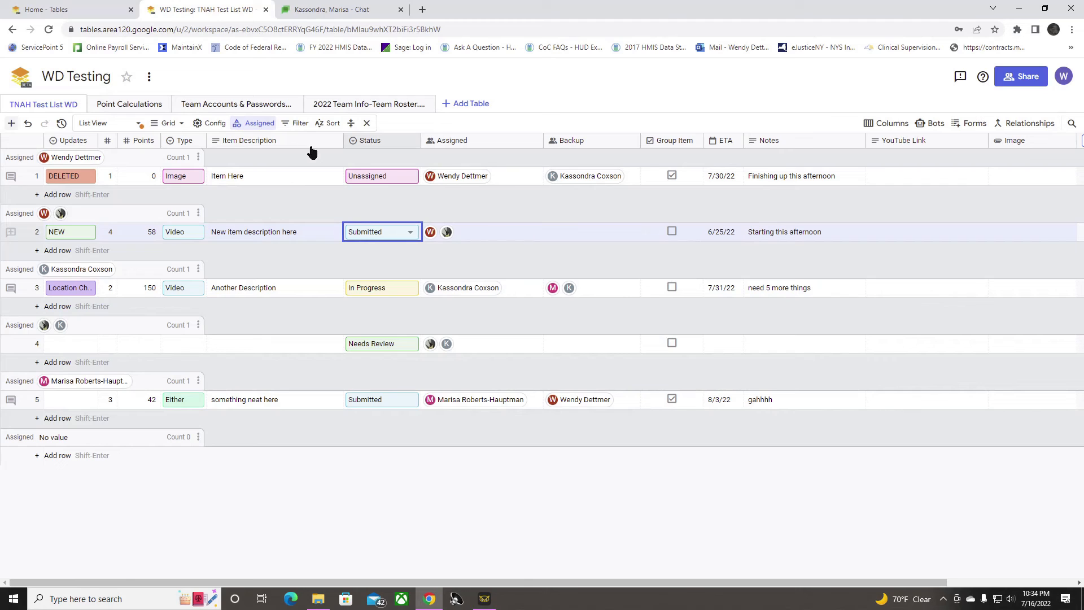
pyautogui.click(254, 128)
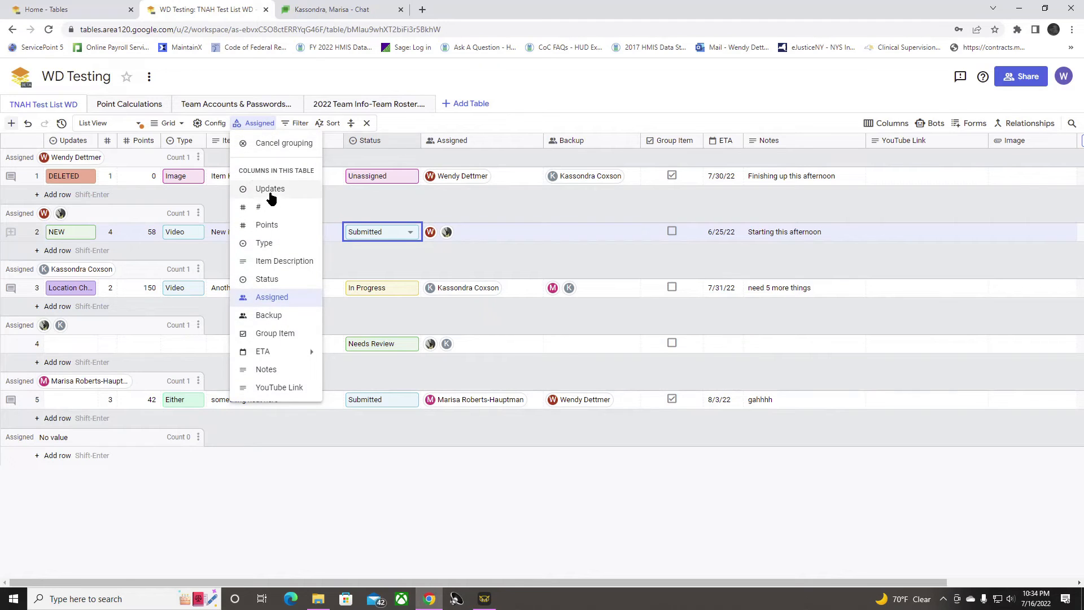
pyautogui.click(268, 192)
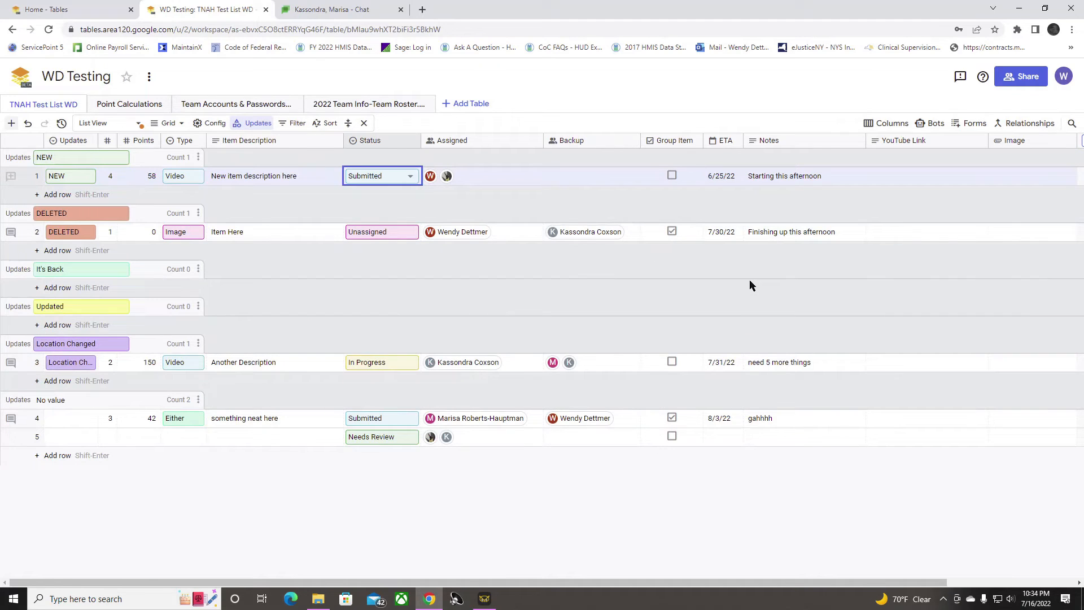
# Step: Switch the grouping to Group Item, and cancel the grouping to return to the flat list
pyautogui.click(252, 123)
pyautogui.moveTo(271, 352)
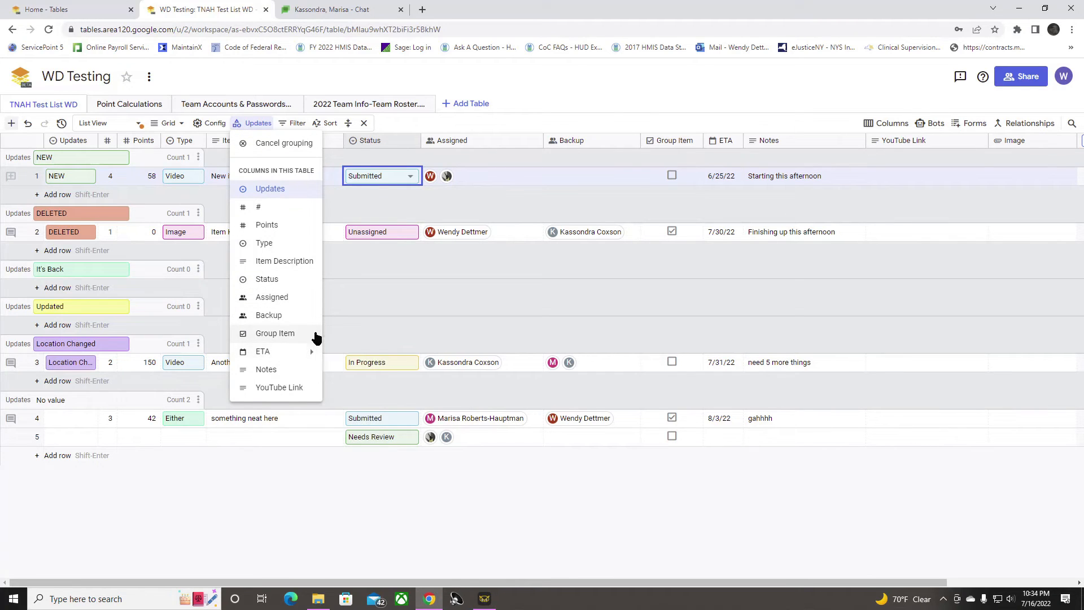
pyautogui.click(283, 333)
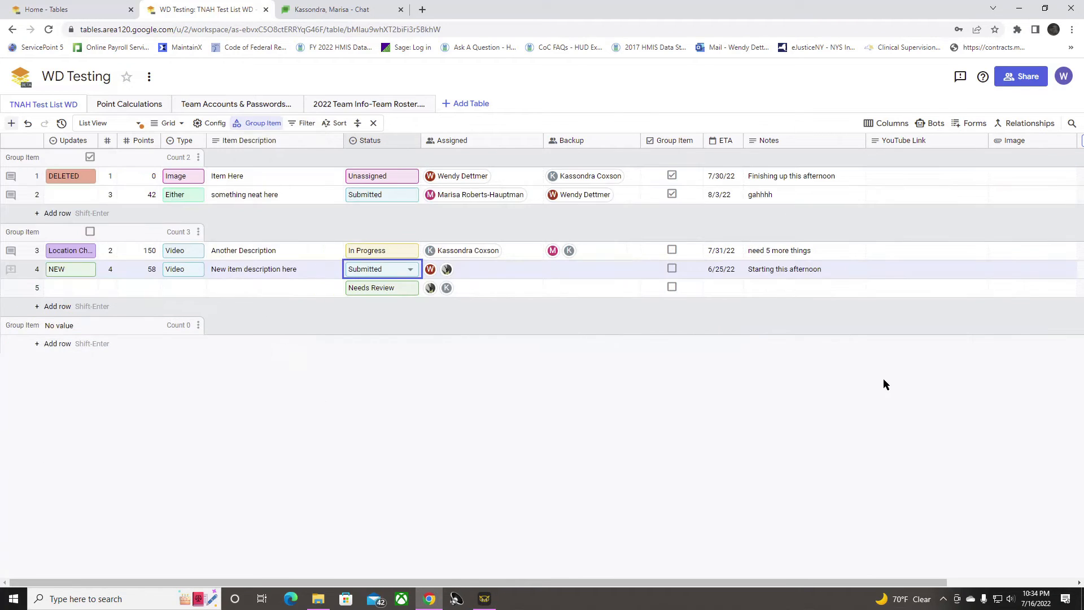
pyautogui.click(260, 123)
pyautogui.click(244, 148)
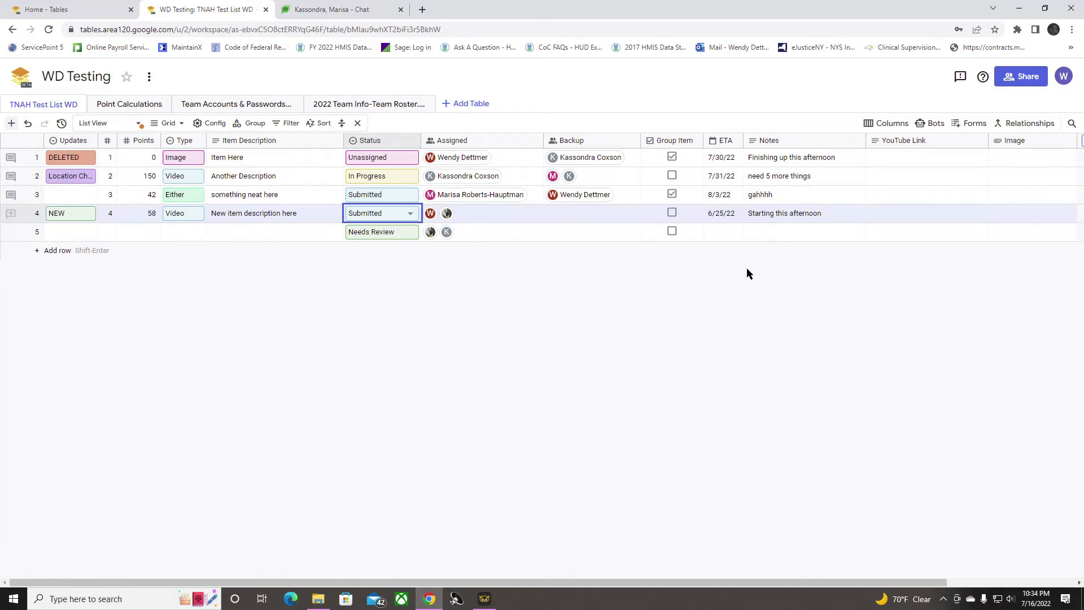
# Step: Switch the table to the saved view By Assigned, and from there to the saved view Status
pyautogui.click(135, 124)
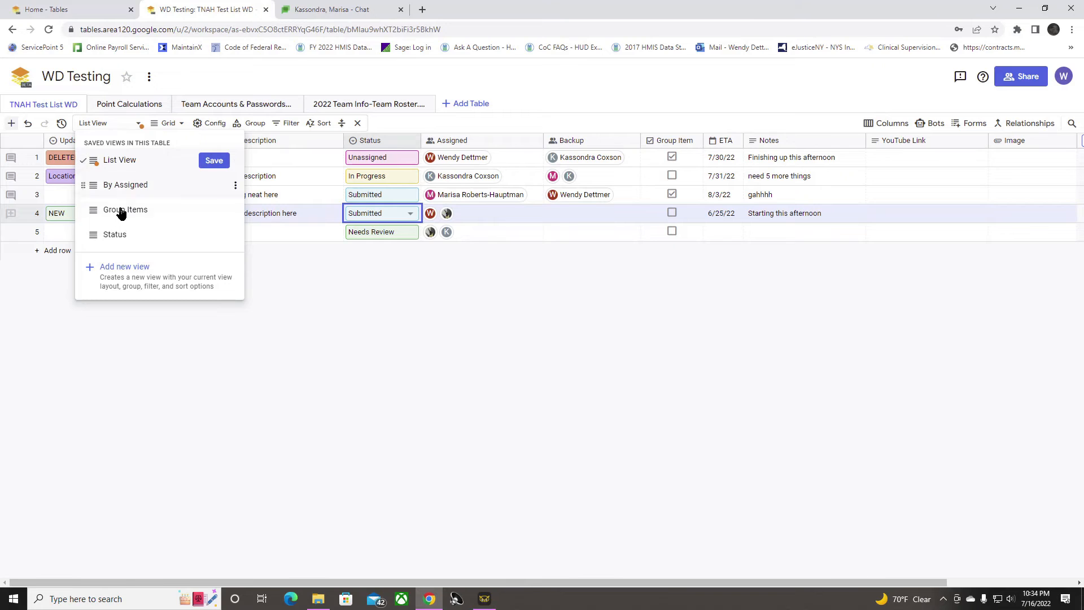
pyautogui.click(139, 186)
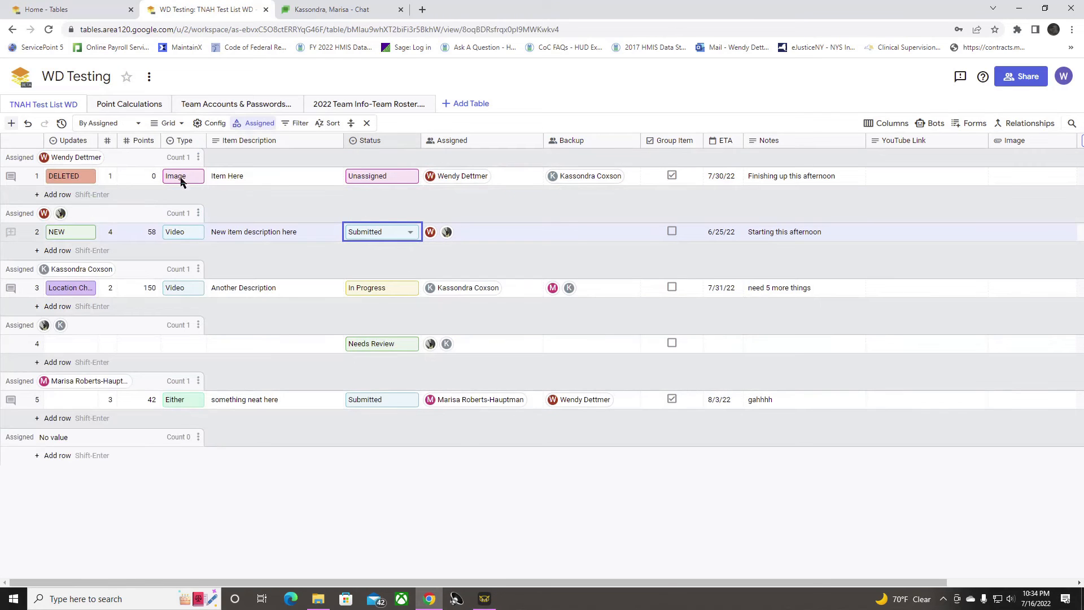
pyautogui.click(169, 123)
pyautogui.click(131, 125)
pyautogui.click(130, 126)
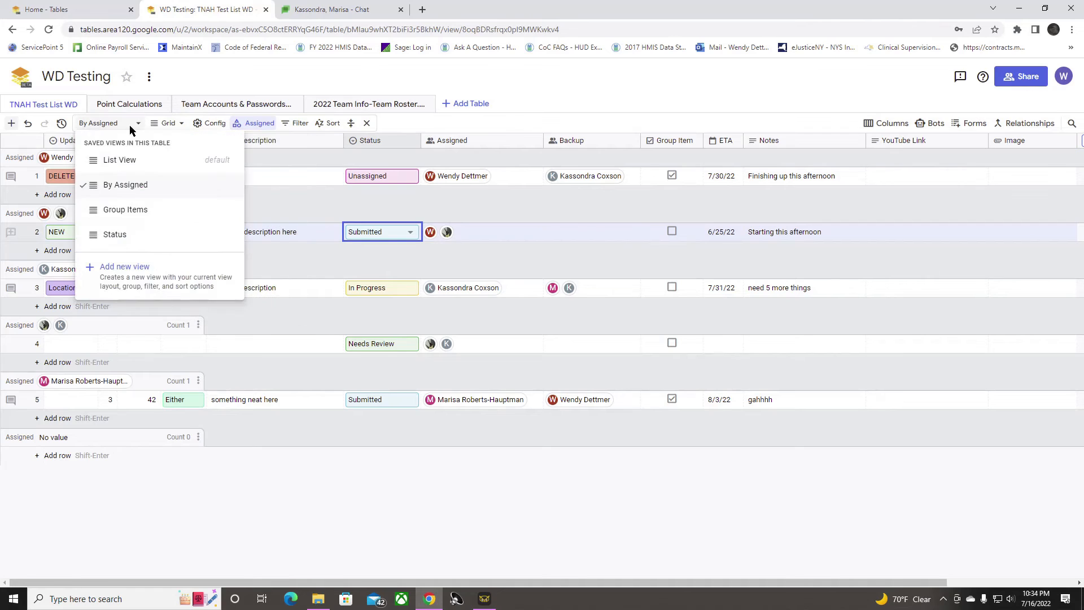
pyautogui.click(116, 234)
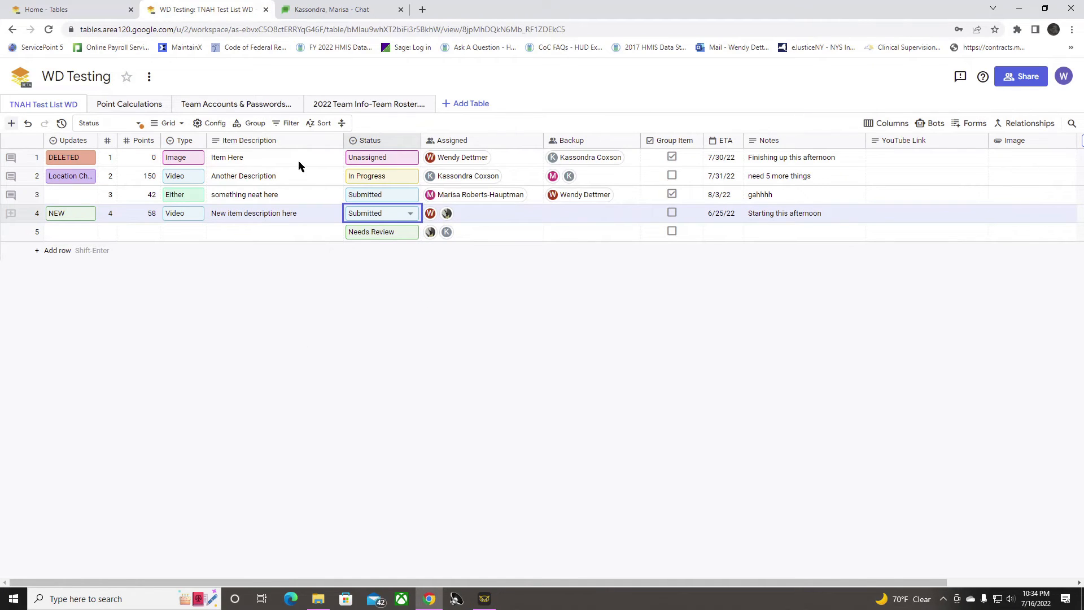
# Step: Group the table rows by Updates, and cancel the grouping to return to the flat list
pyautogui.click(252, 123)
pyautogui.click(248, 162)
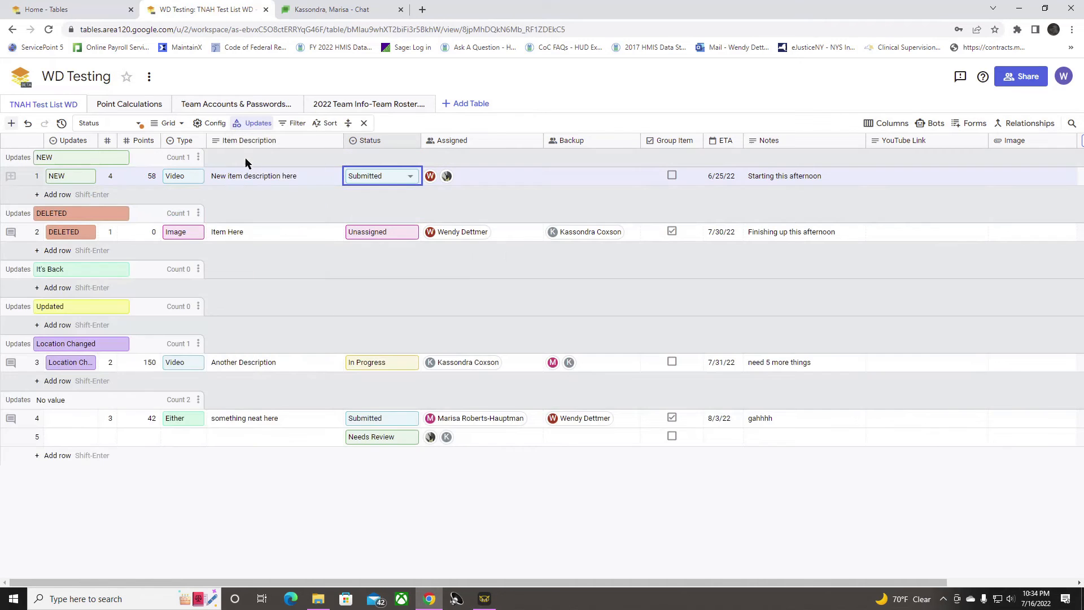
pyautogui.click(252, 124)
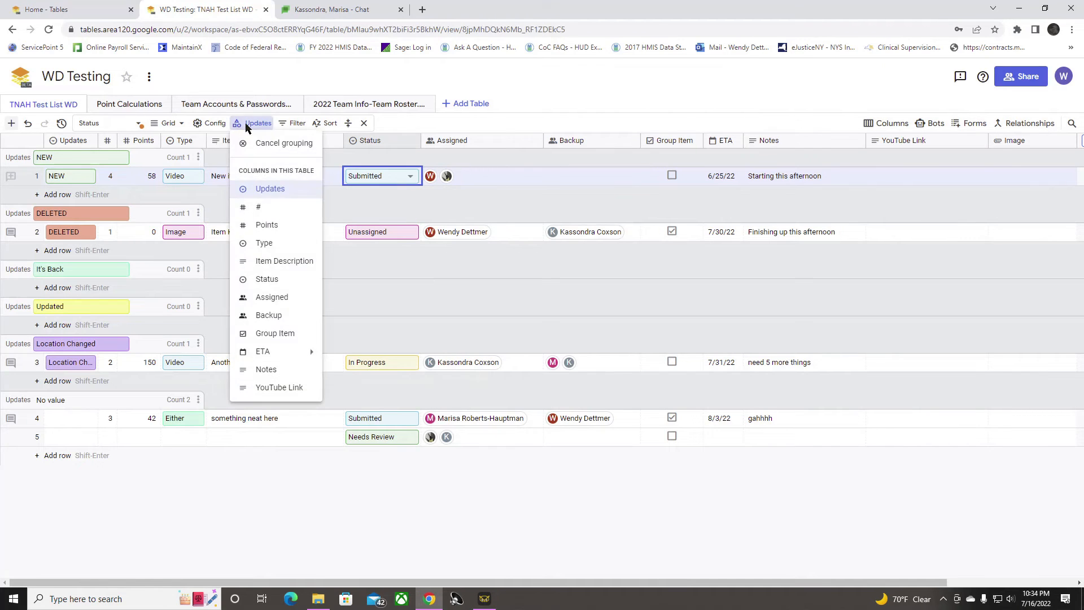
pyautogui.click(246, 144)
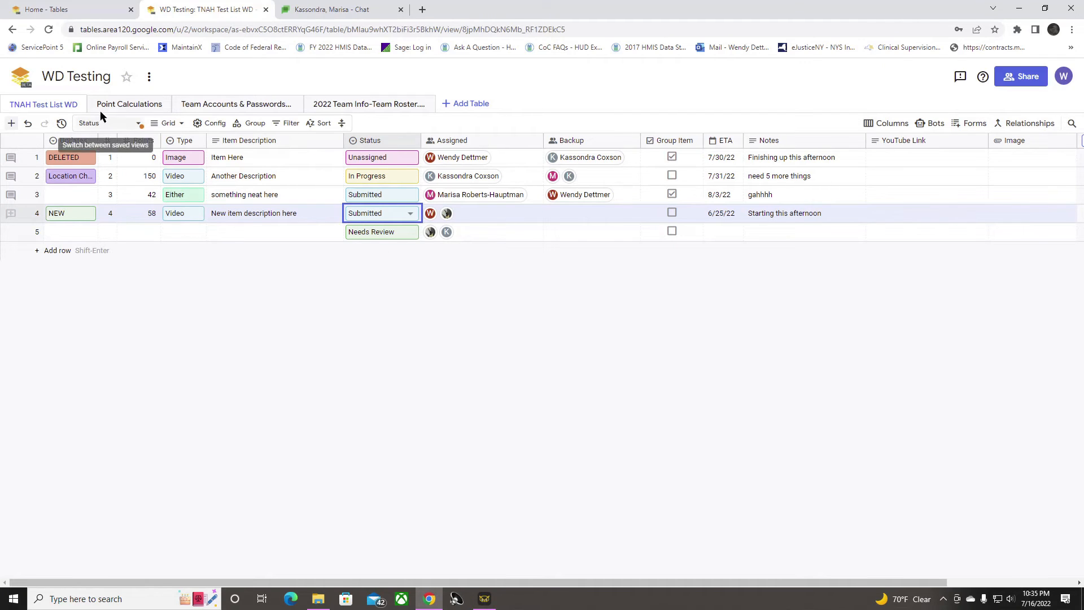
# Step: Look through the Team Accounts & Passwords, 2022 Team Info-Team Roster and Point Calculations tables, and return to TNAH Test List WD
pyautogui.click(213, 108)
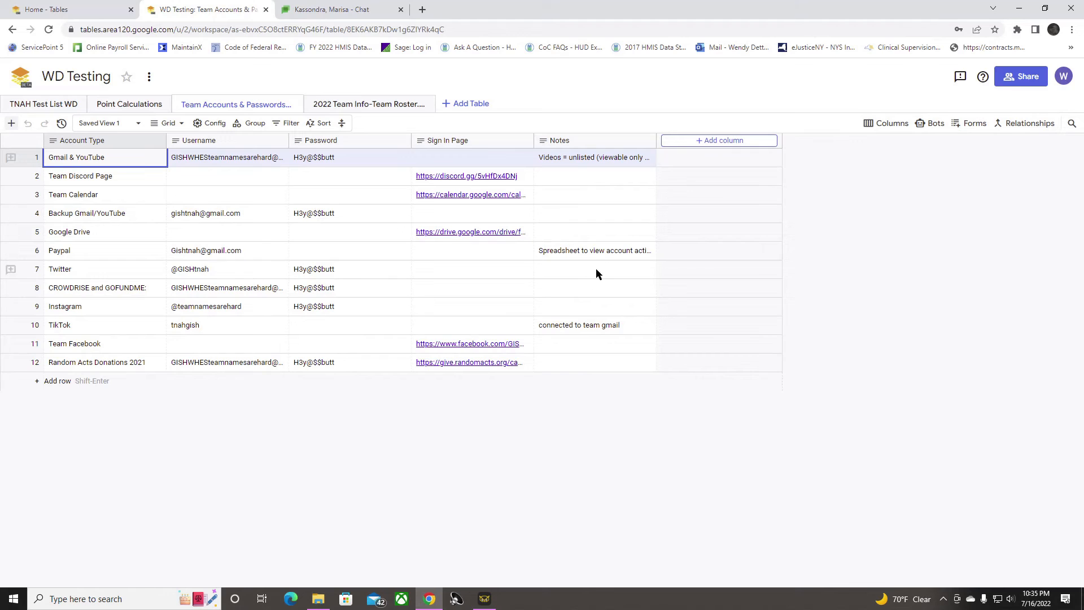
pyautogui.click(348, 109)
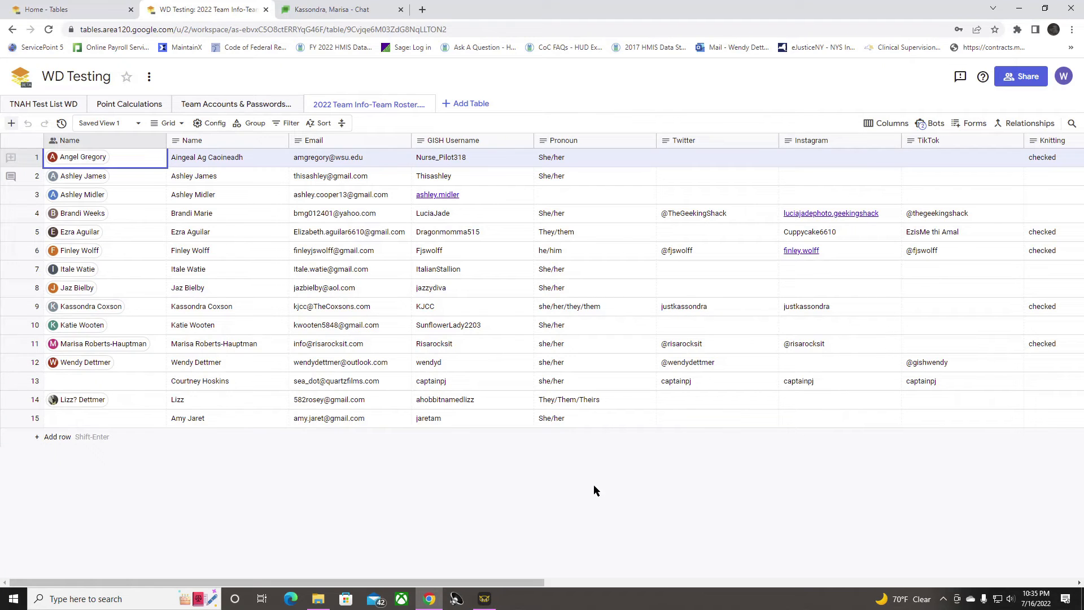
pyautogui.moveTo(493, 584); pyautogui.dragTo(476, 556)
pyautogui.click(129, 104)
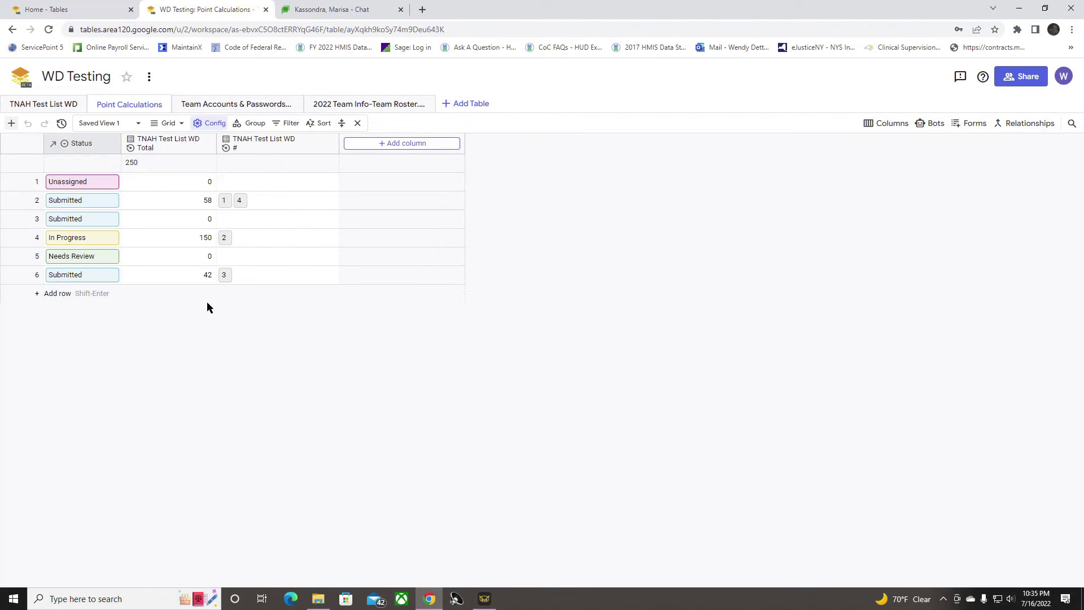
pyautogui.click(62, 106)
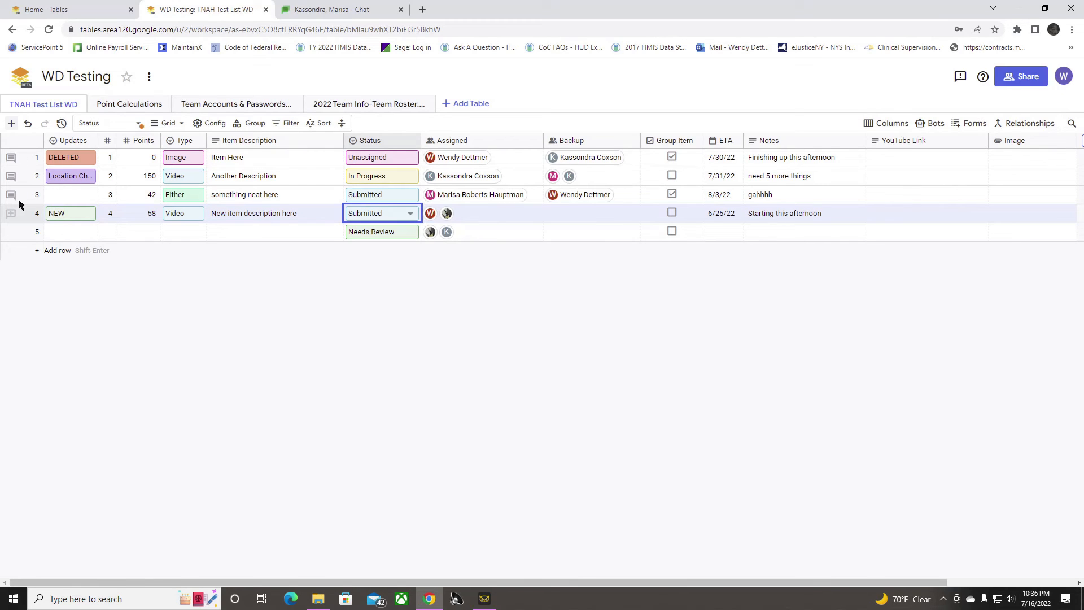
# Step: Open the "Item Here" row in record view, read through its fields and comment threads, and close it without changes
pyautogui.rightClick(22, 157)
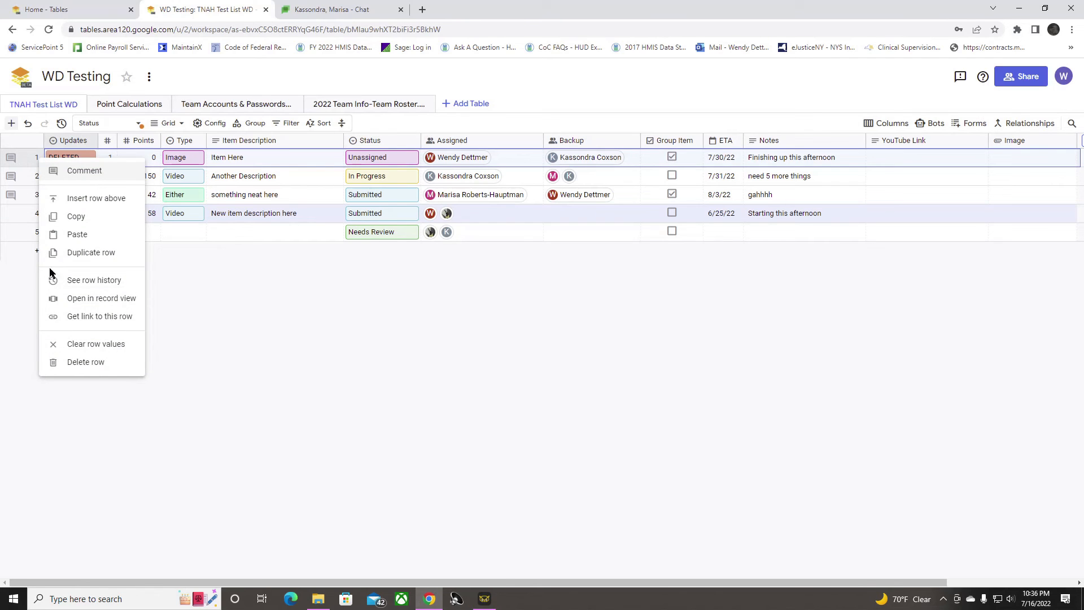
pyautogui.click(84, 303)
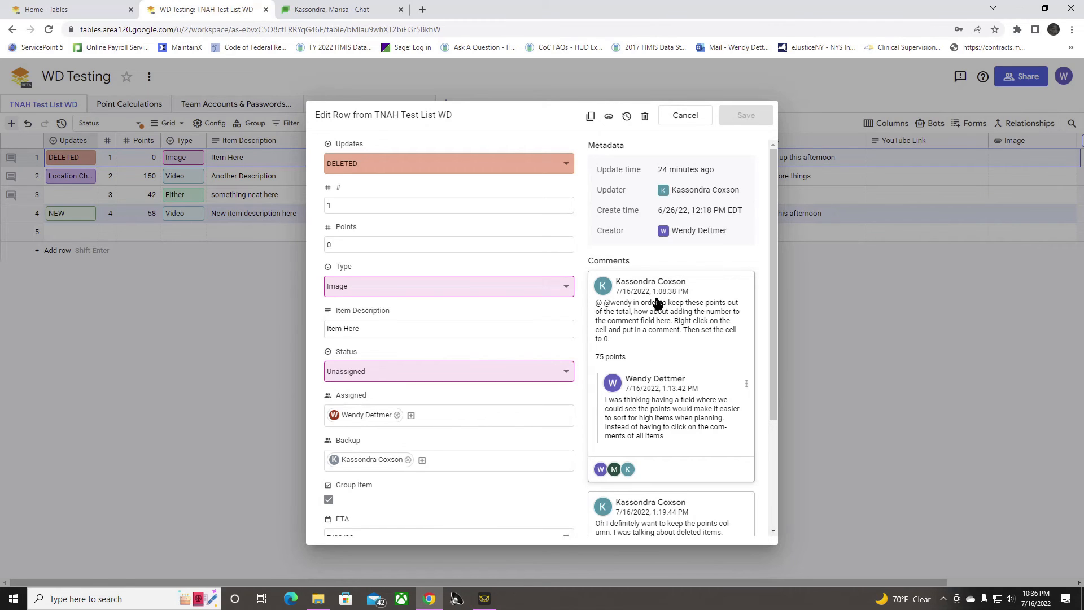
pyautogui.scroll(-3, 669, 380)
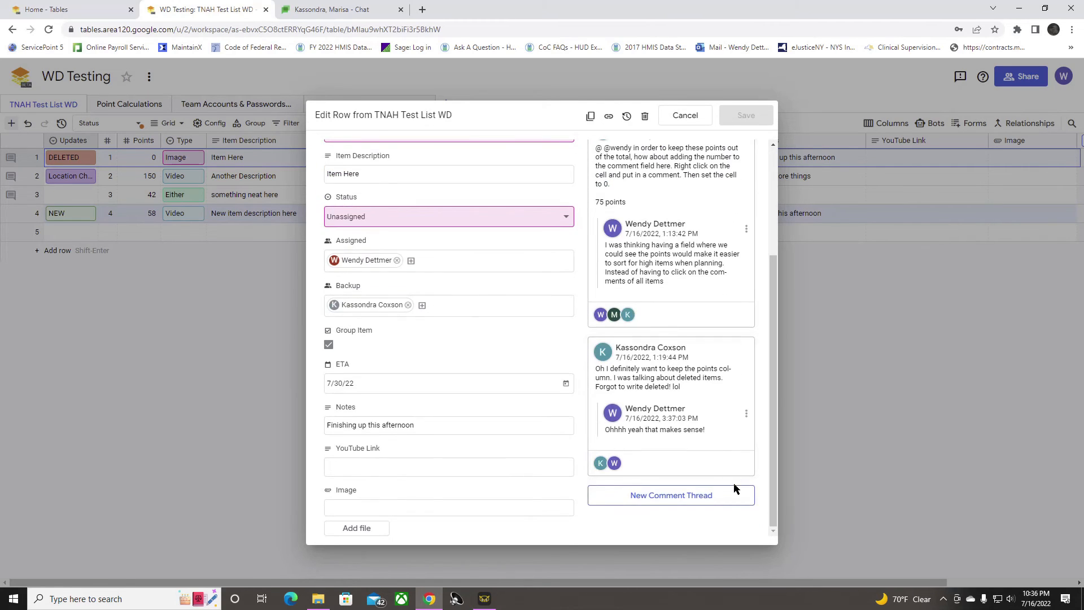
pyautogui.scroll(5, 729, 482)
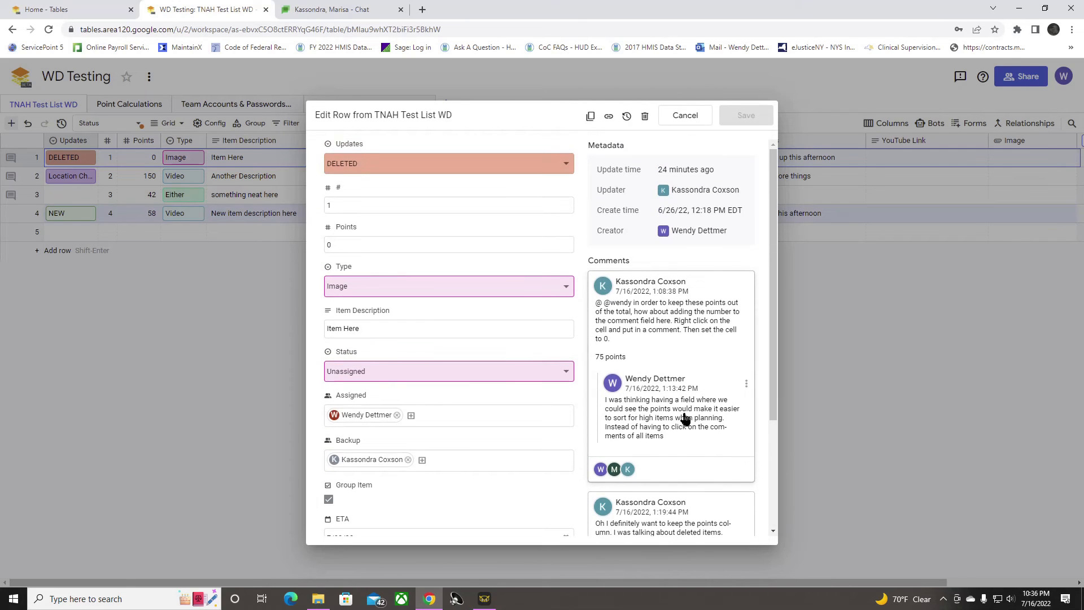
pyautogui.scroll(-3, 677, 373)
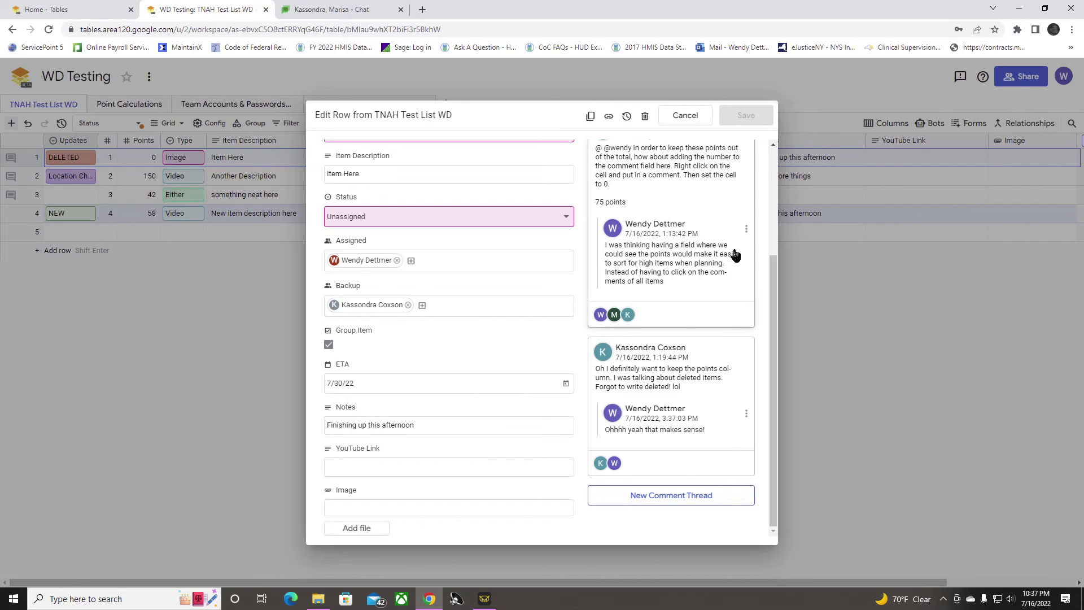
pyautogui.click(686, 116)
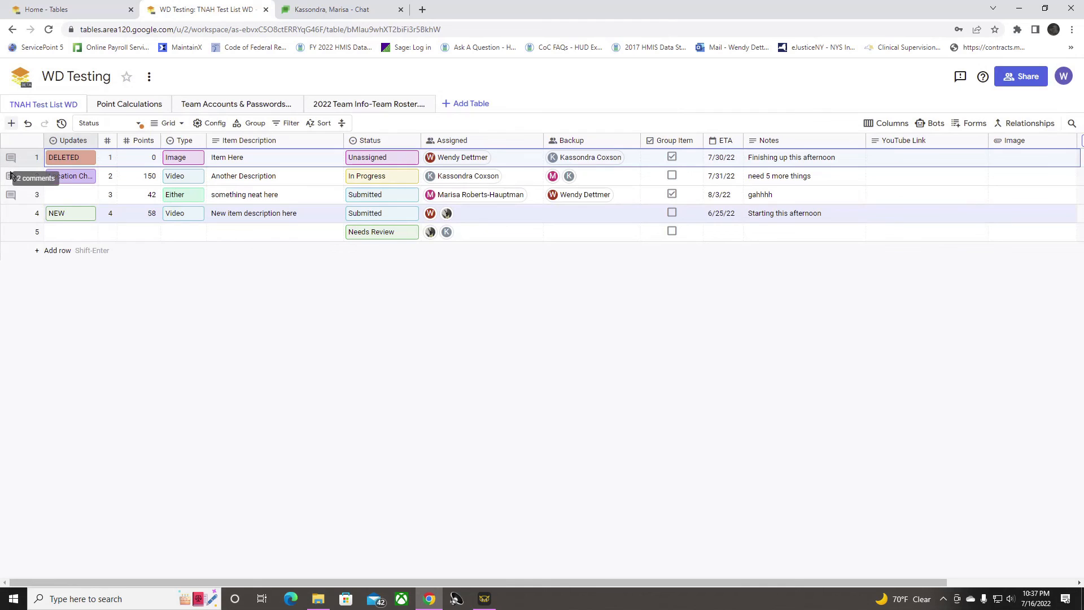
# Step: Set the status of the "Another Description" row to Claimed in record view and save the row
pyautogui.rightClick(10, 179)
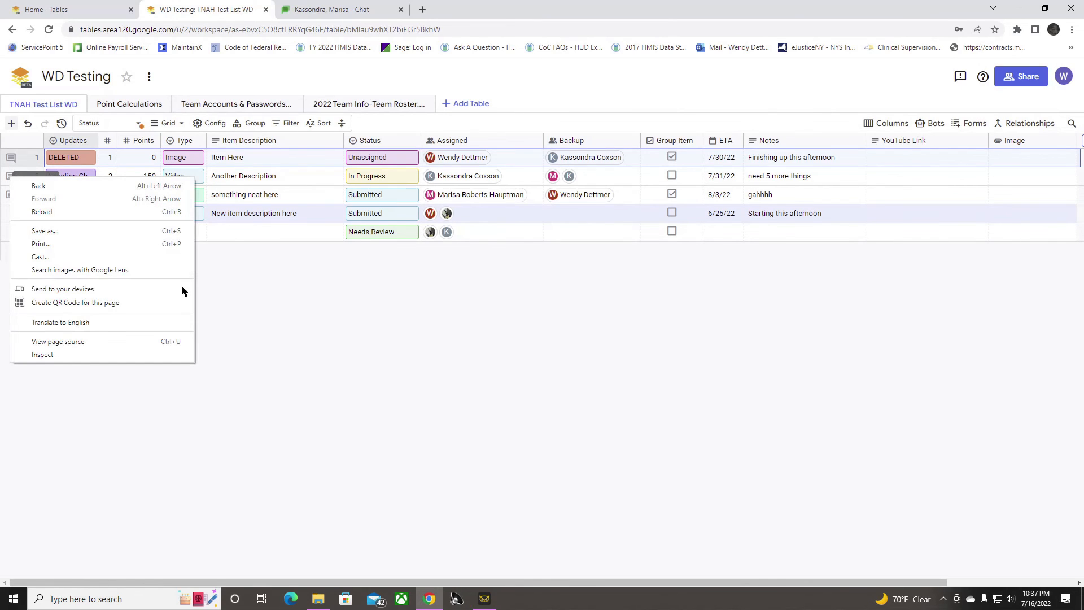
pyautogui.press('Escape')
pyautogui.rightClick(43, 178)
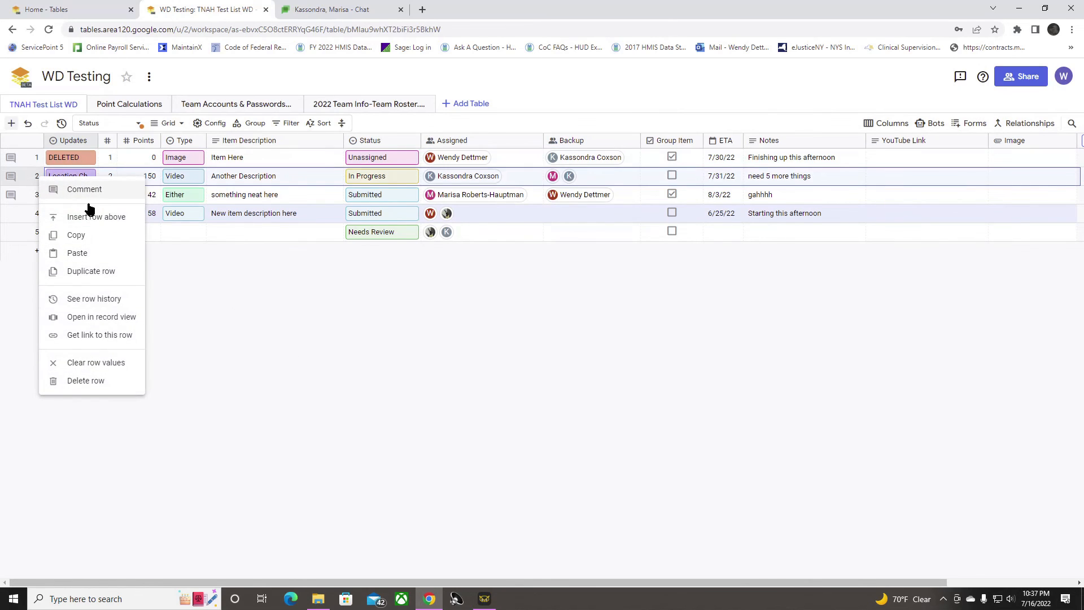
pyautogui.click(116, 315)
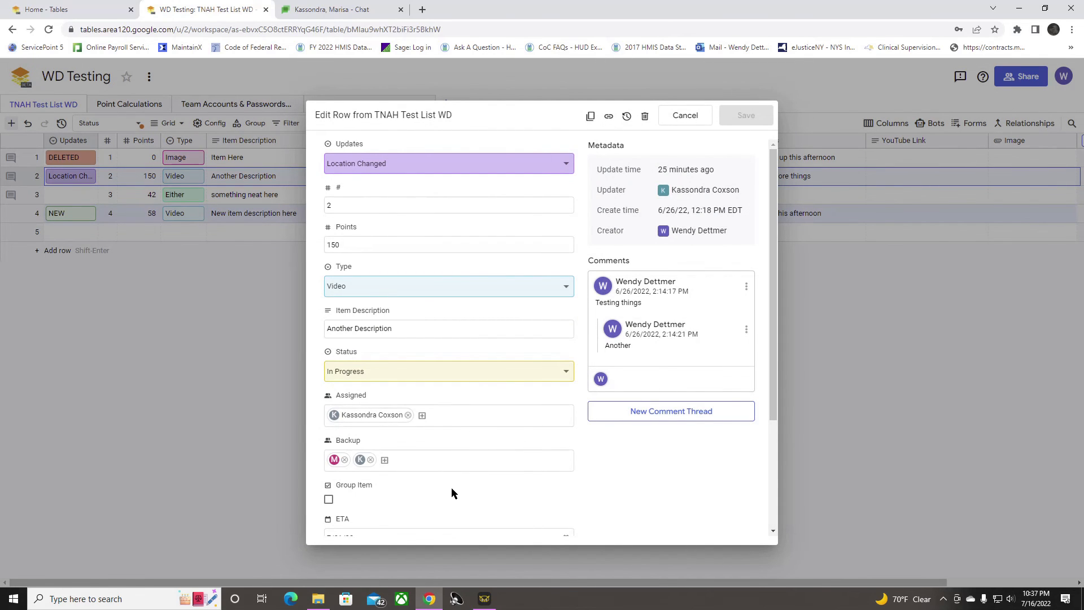
pyautogui.click(460, 375)
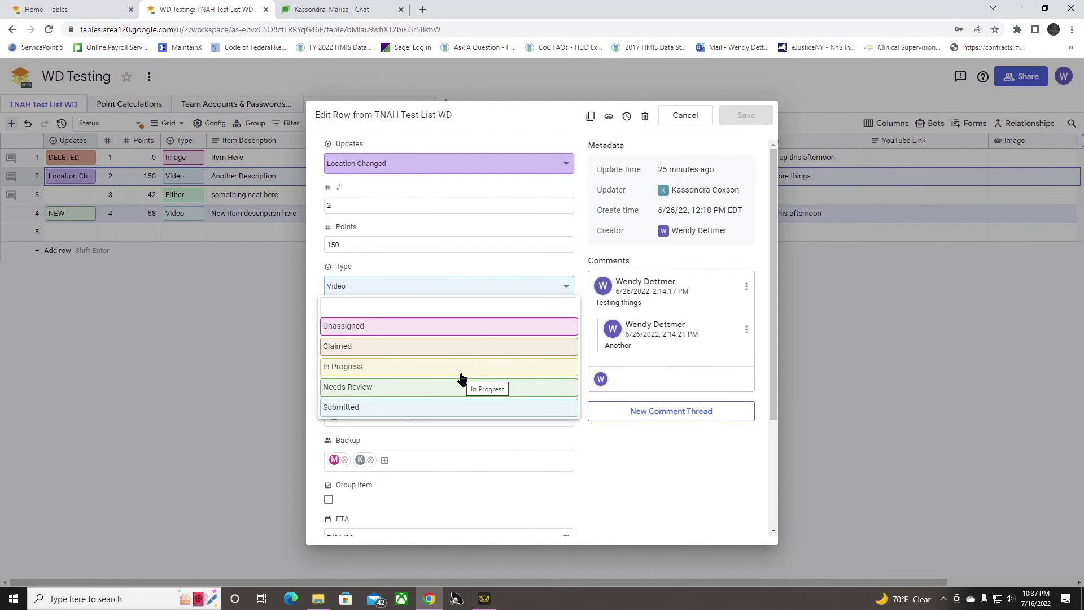
pyautogui.click(453, 345)
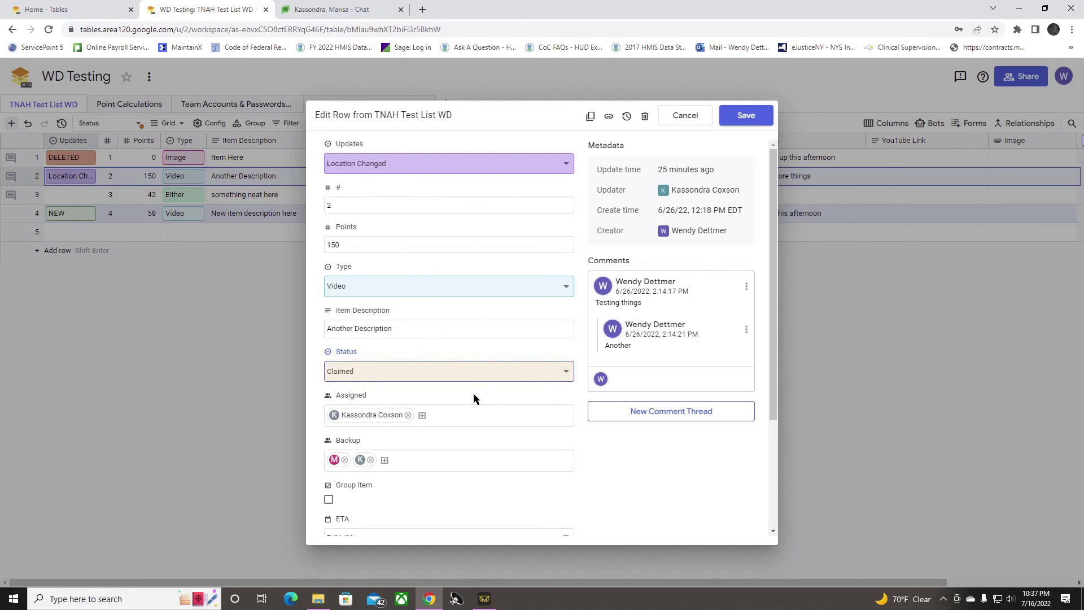
pyautogui.click(746, 116)
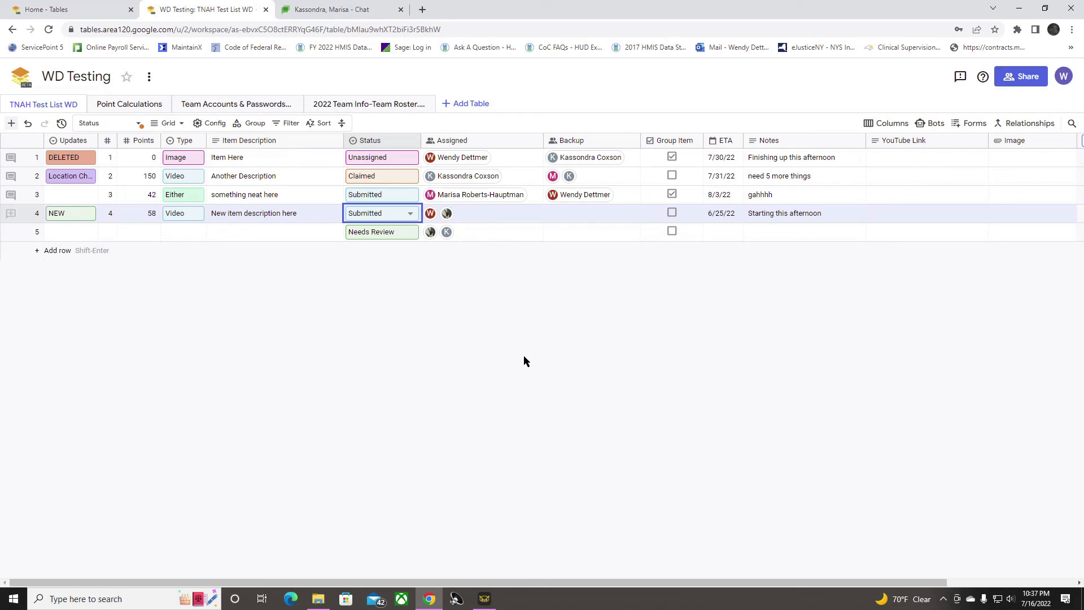
# Step: Post a new comment thread reading "Testing a new thread" on the "New item description here" row and close the comments
pyautogui.click(12, 217)
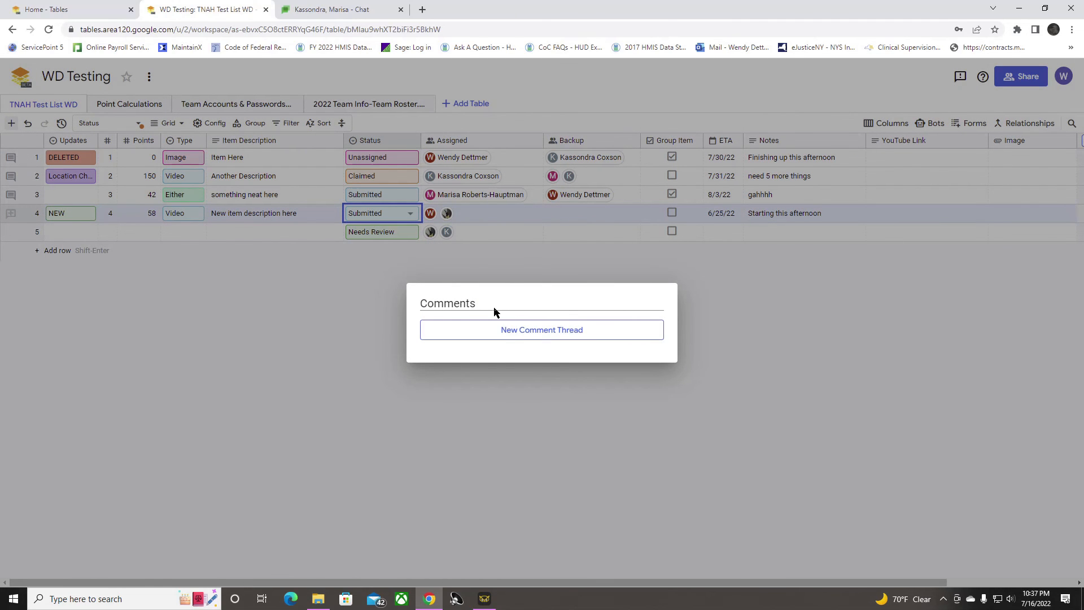
pyautogui.click(579, 334)
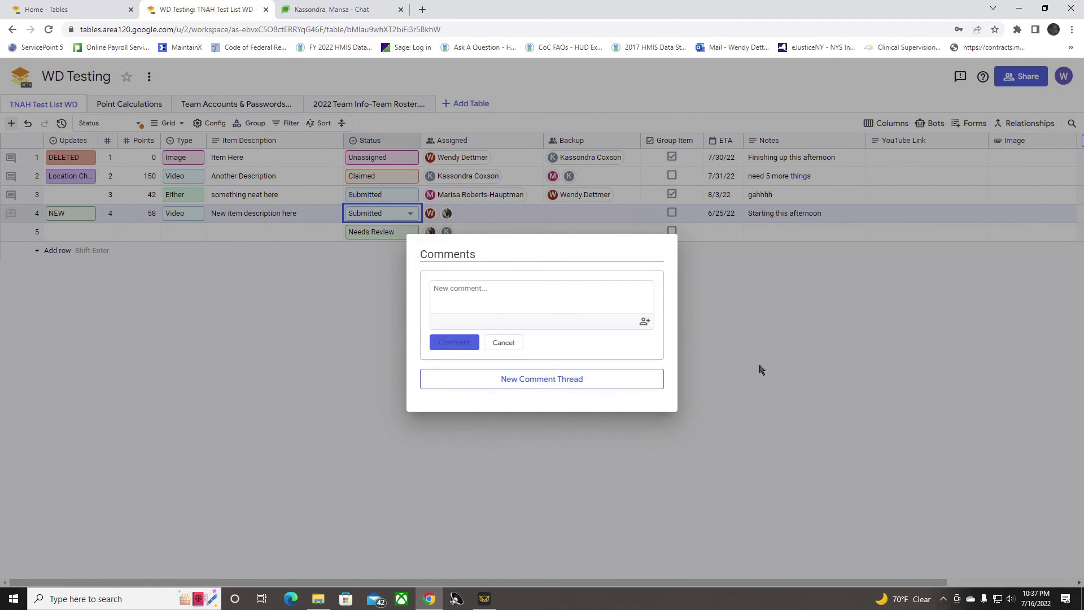
pyautogui.write('Testing a new thread')
pyautogui.click(464, 342)
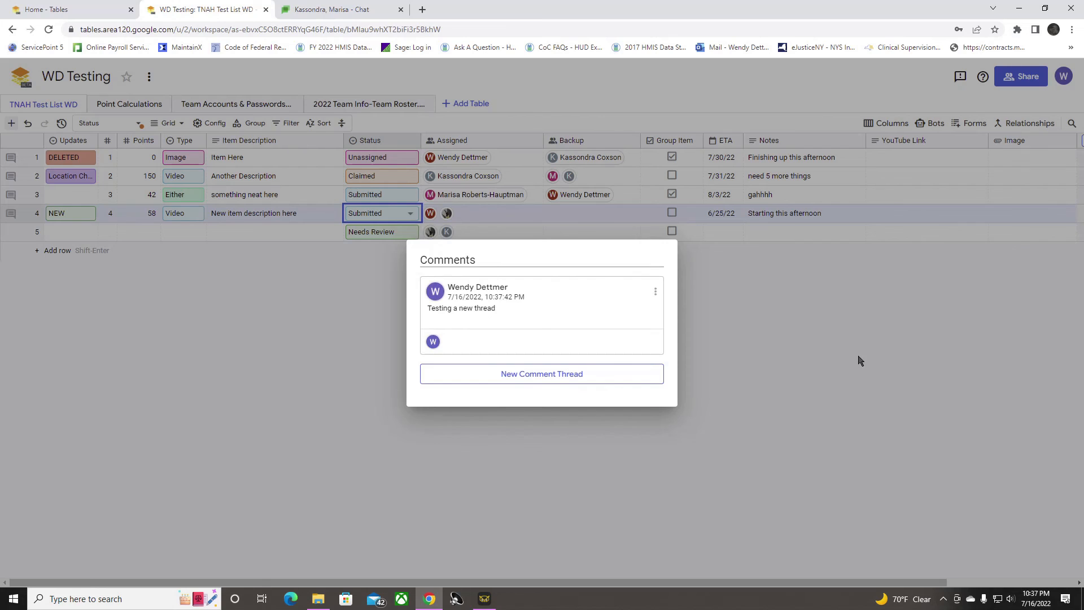
pyautogui.click(815, 395)
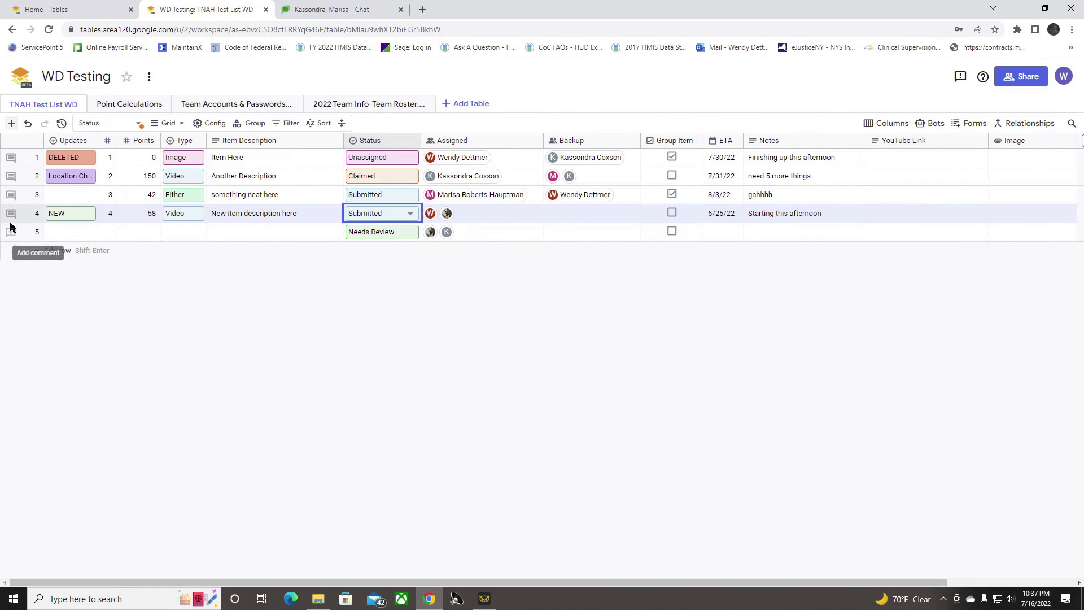